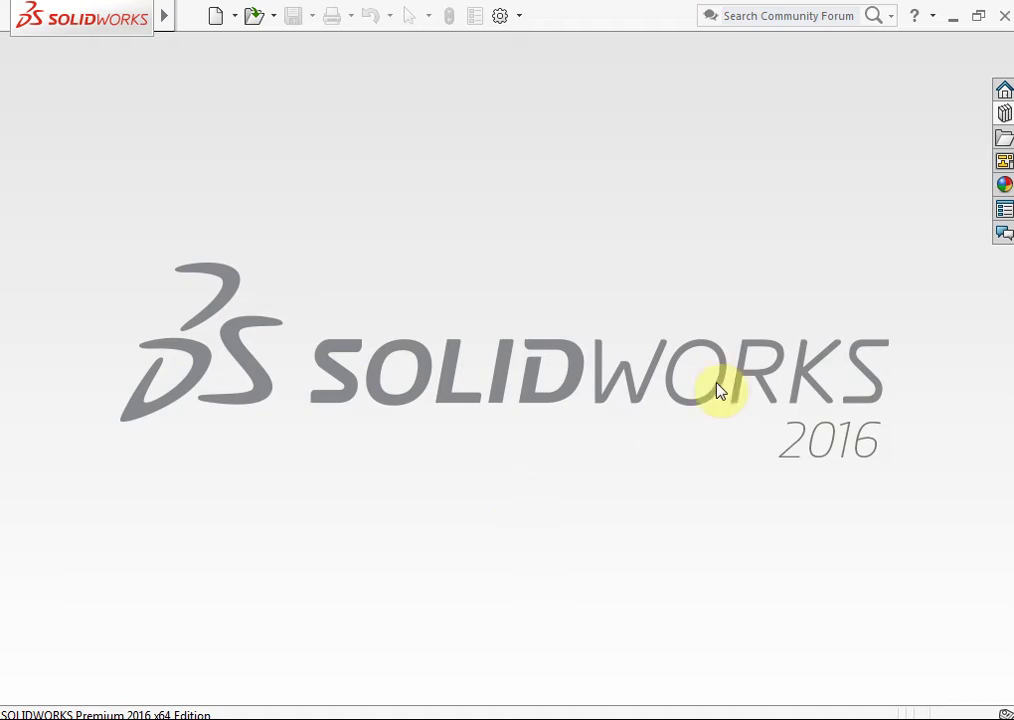
# Create a new assembly document, Assem3, and dismiss the Begin Assembly panel.
pyautogui.click(216, 17)
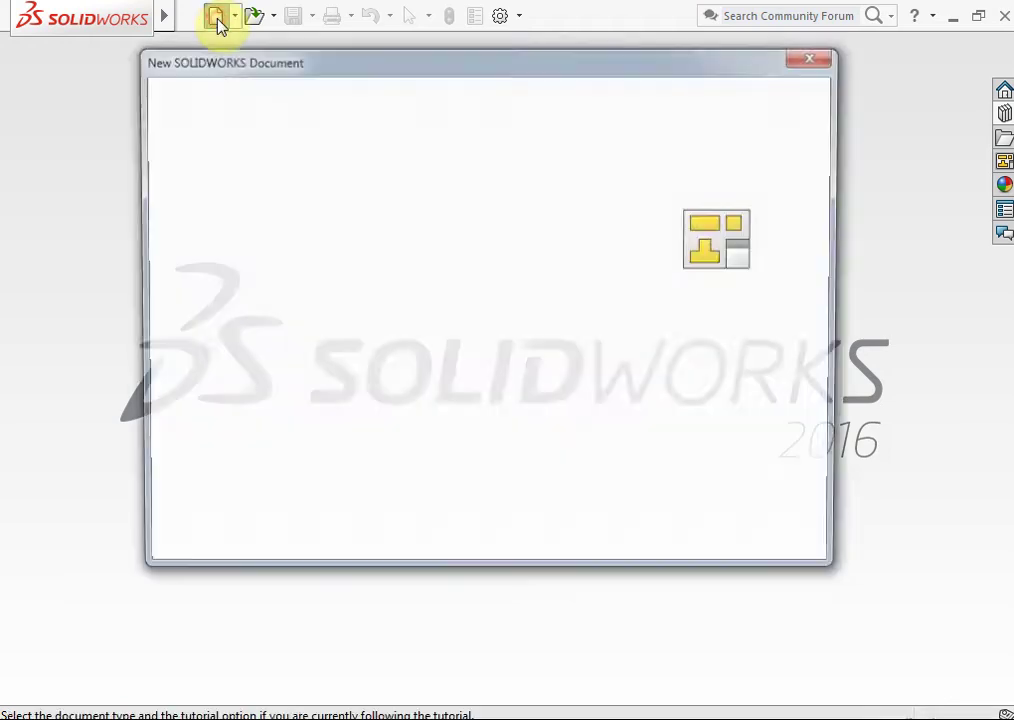
pyautogui.click(598, 538)
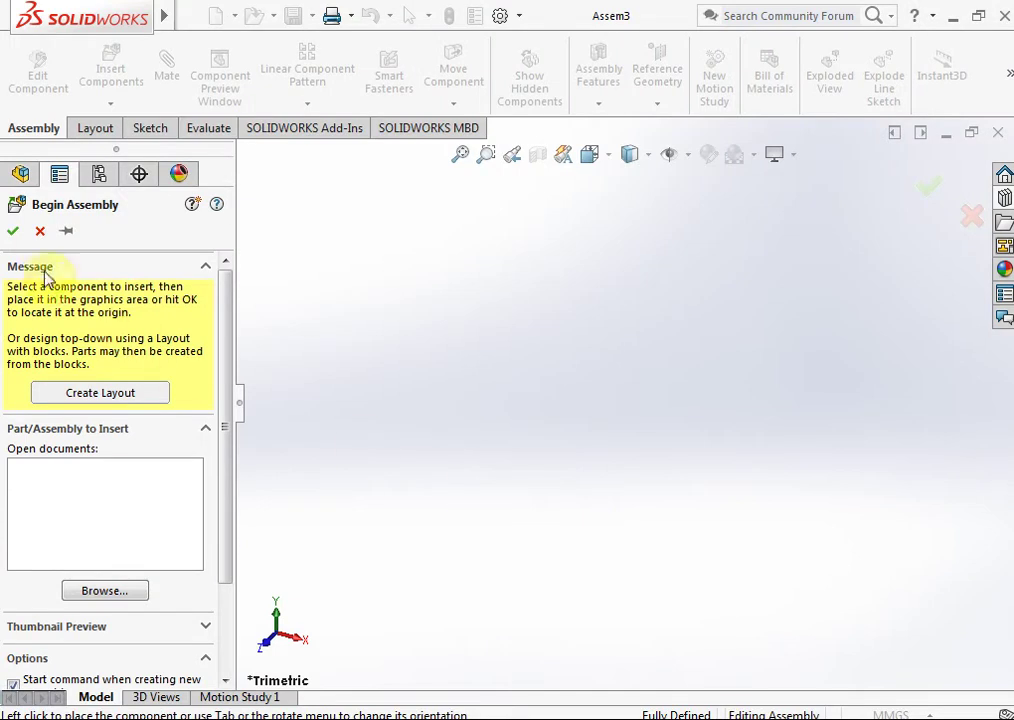
pyautogui.click(38, 232)
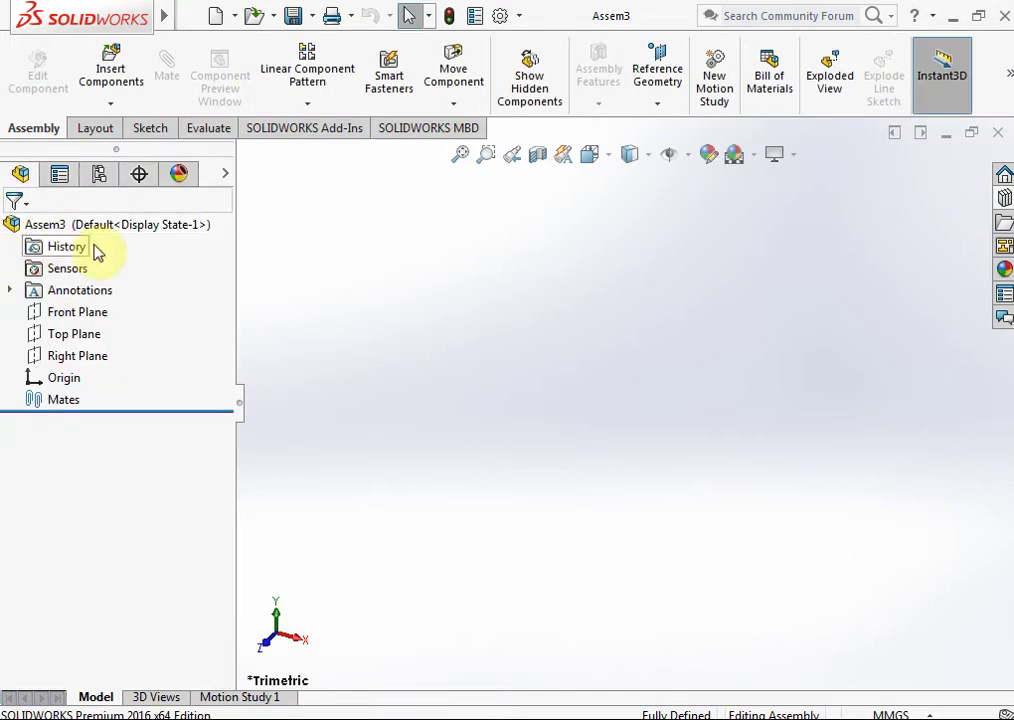
# Open the Design Library and expand Toolbox ISO down to the Bolts and Screws categories.
pyautogui.click(1004, 200)
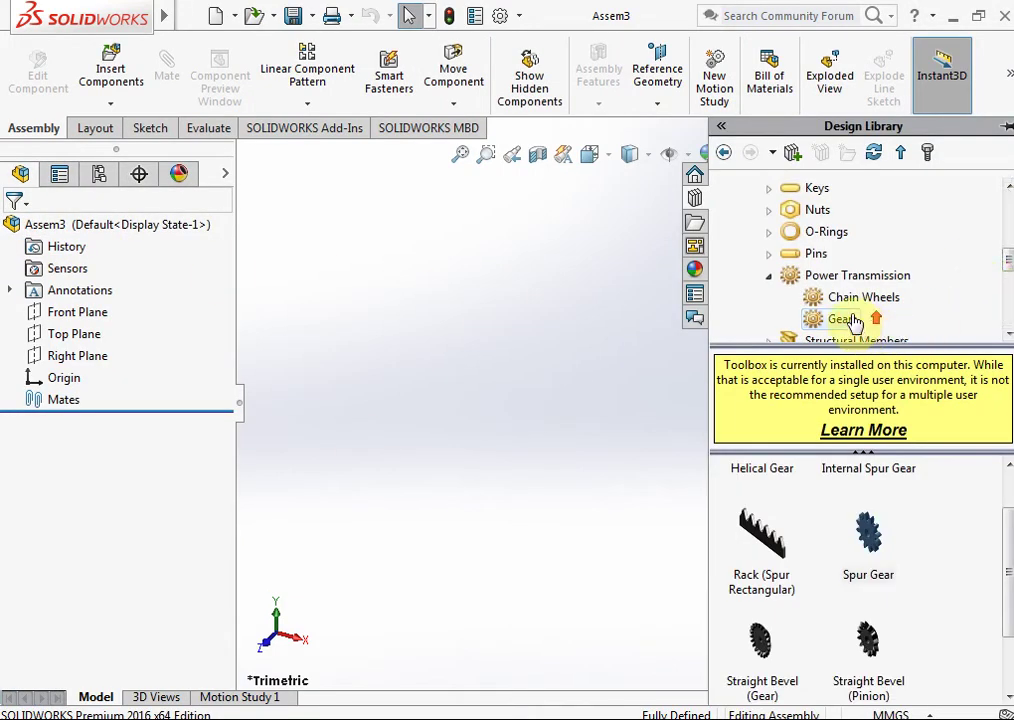
pyautogui.moveTo(1004, 258); pyautogui.dragTo(1005, 198)
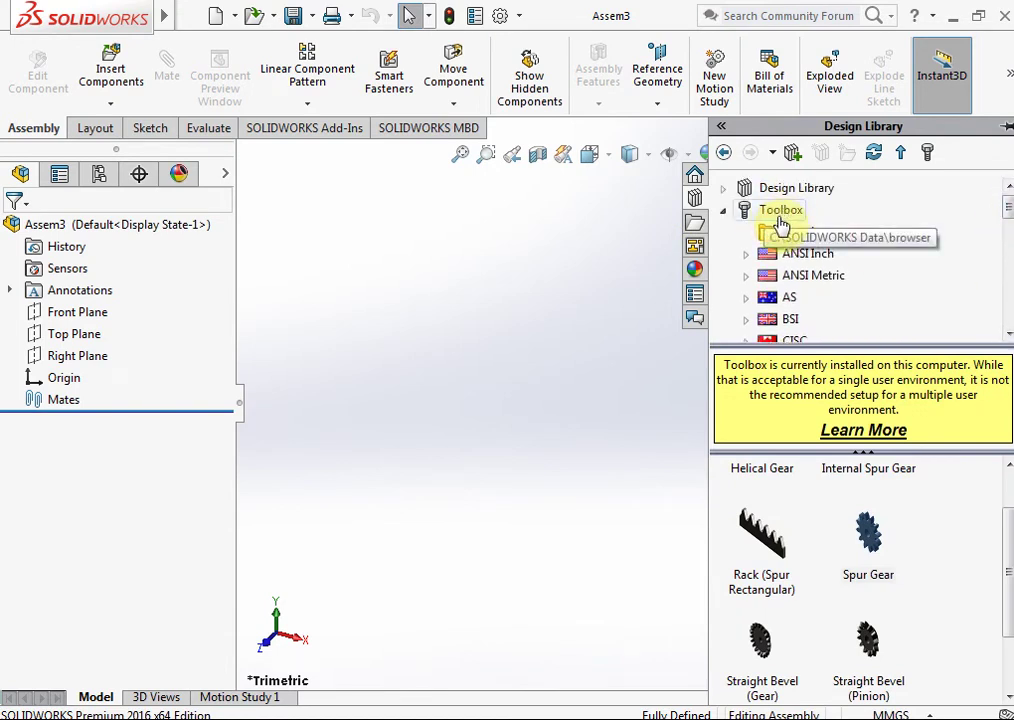
pyautogui.scroll(-1, 781, 230)
pyautogui.scroll(-2, 783, 240)
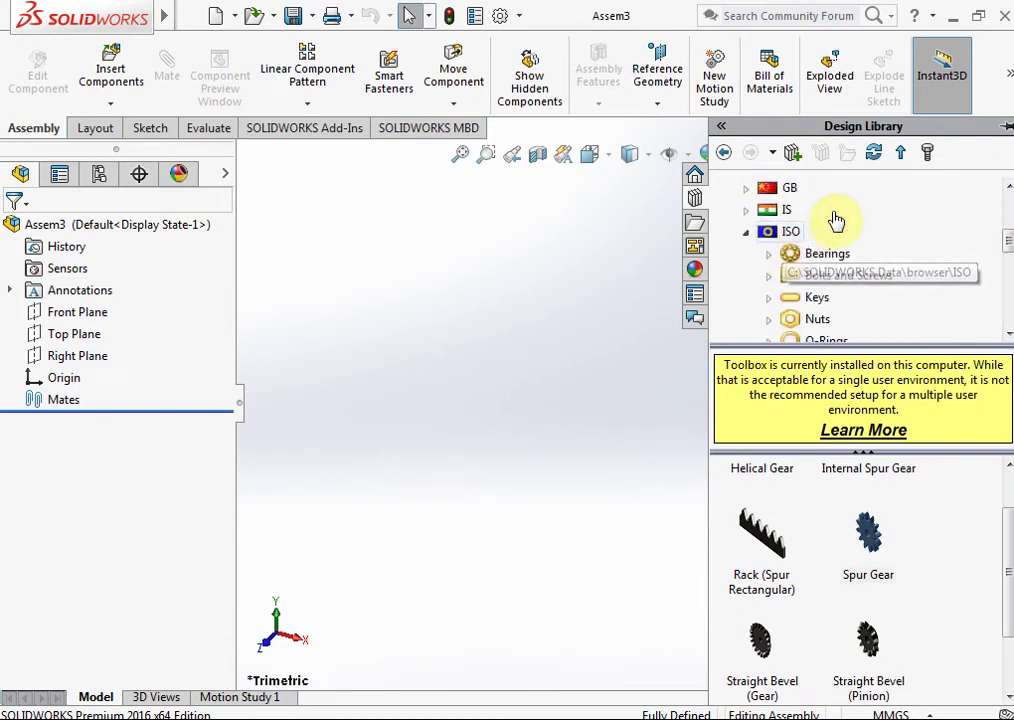
pyautogui.scroll(-1, 838, 255)
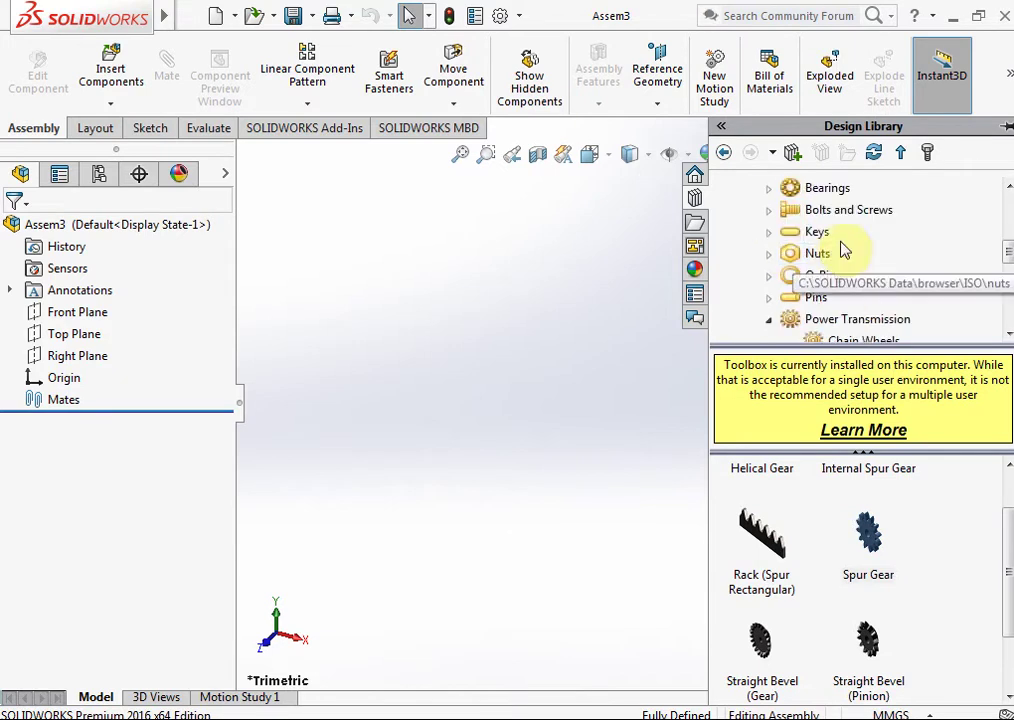
pyautogui.scroll(-1, 842, 270)
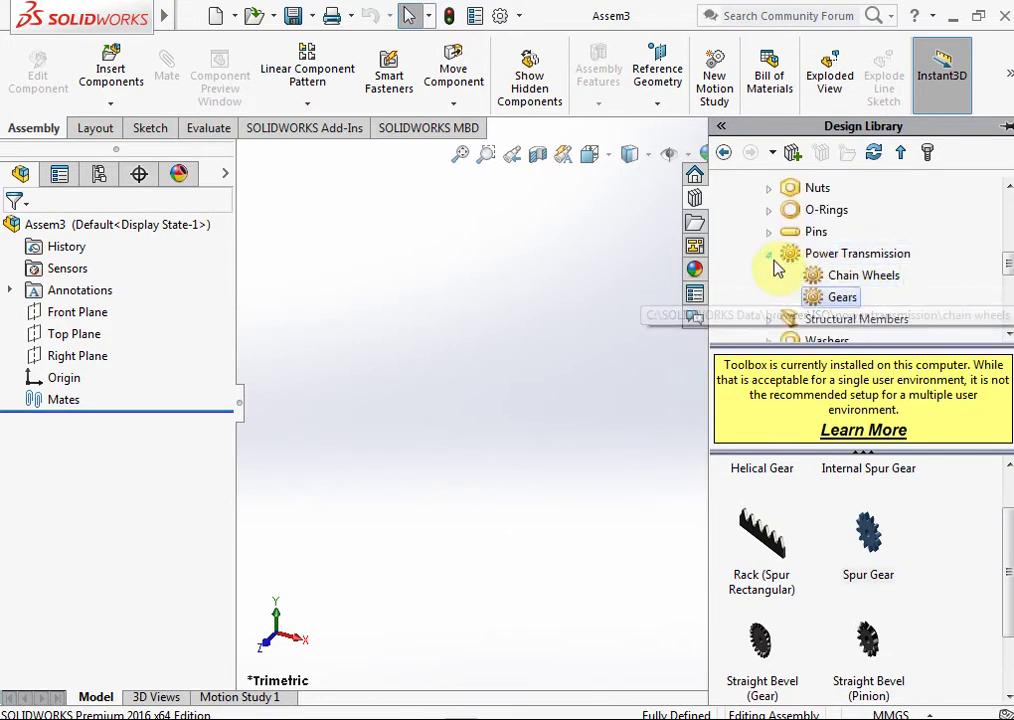
pyautogui.click(769, 254)
pyautogui.scroll(1, 810, 258)
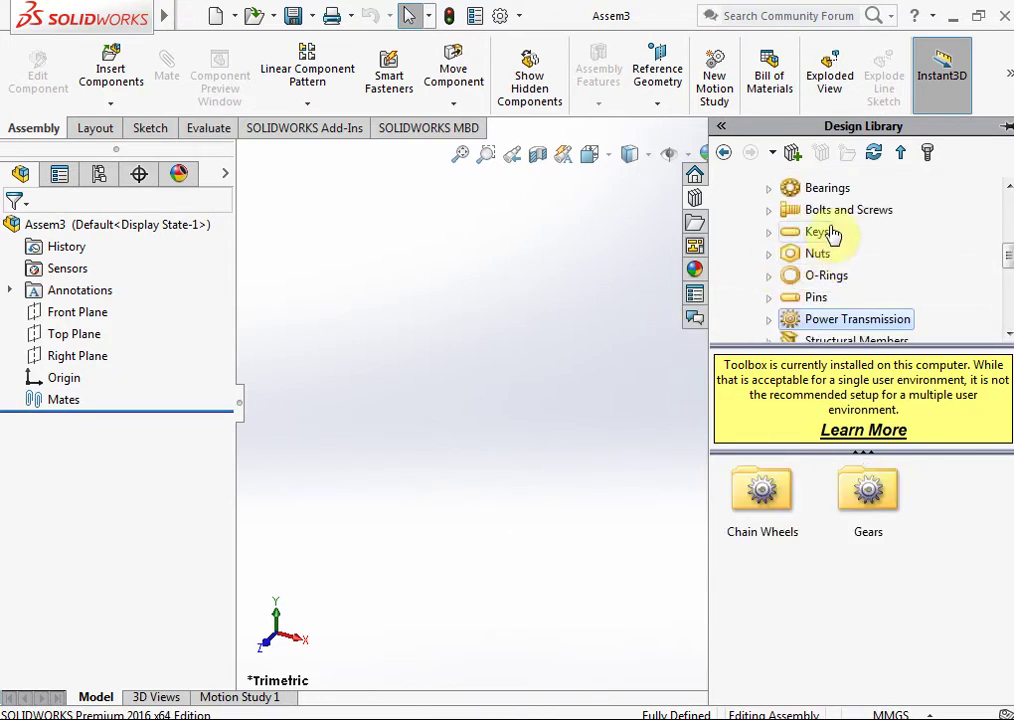
pyautogui.click(864, 213)
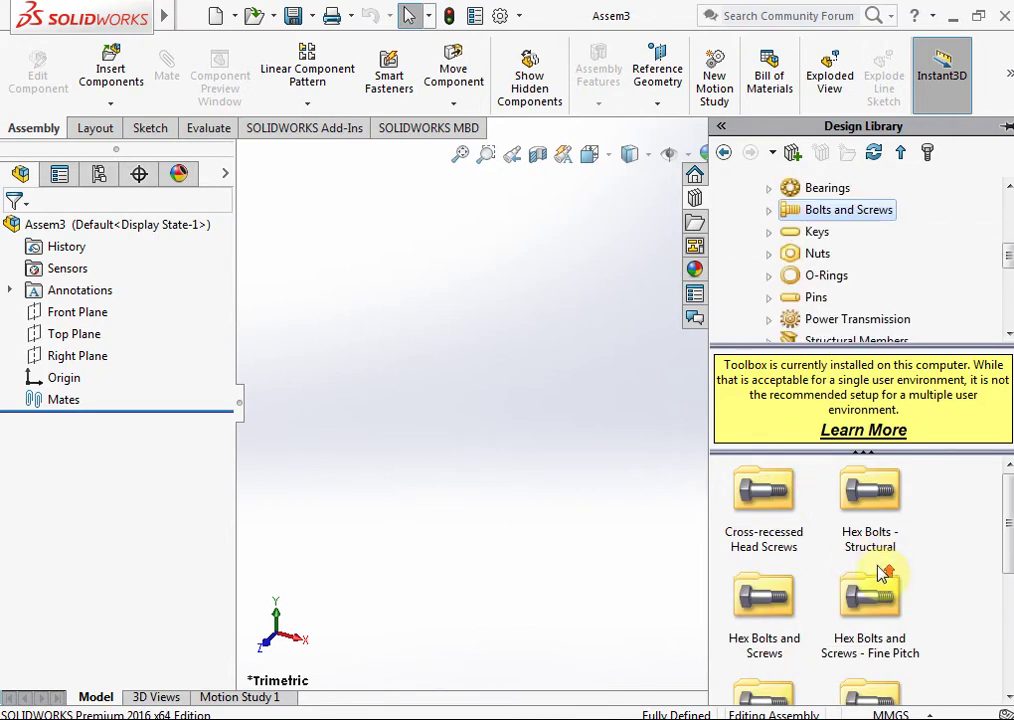
pyautogui.scroll(1, 996, 516)
pyautogui.scroll(-2, 944, 532)
pyautogui.scroll(2, 935, 541)
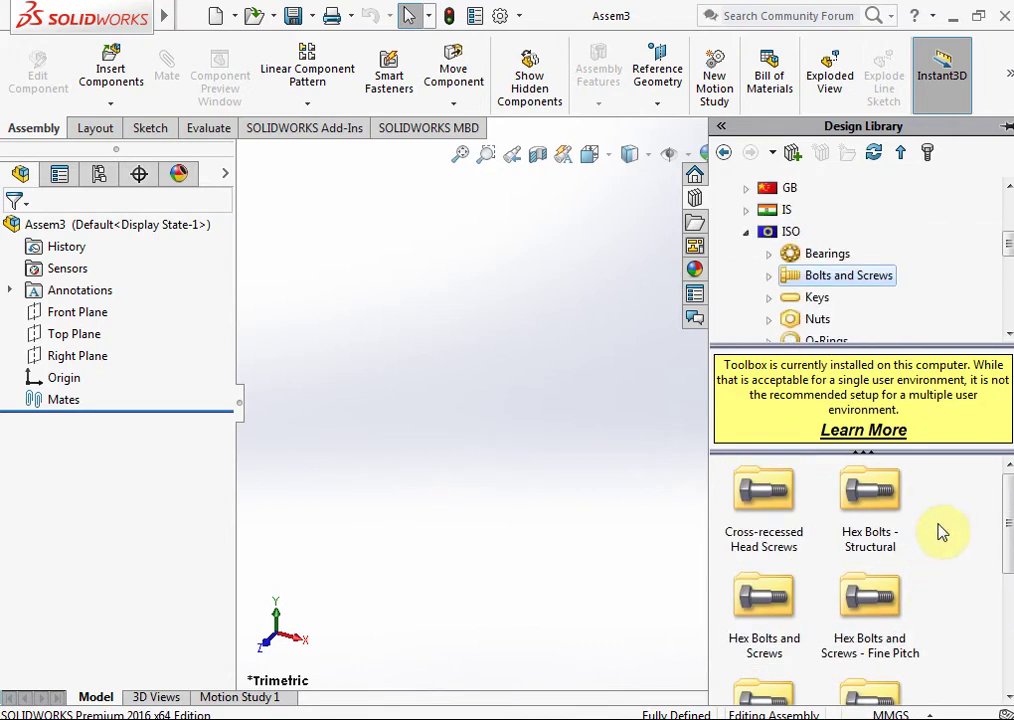
# Open the Hex Bolts and Screws collection and select Hex Screw Grade AB ISO 4014.
pyautogui.click(760, 546)
pyautogui.click(752, 602)
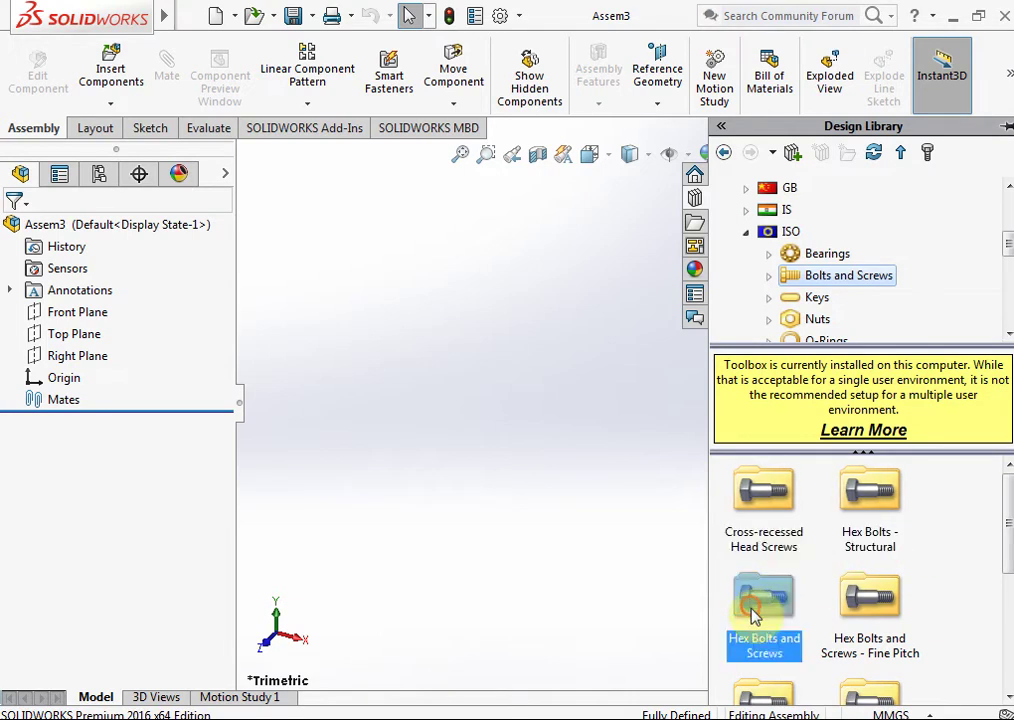
pyautogui.click(867, 643)
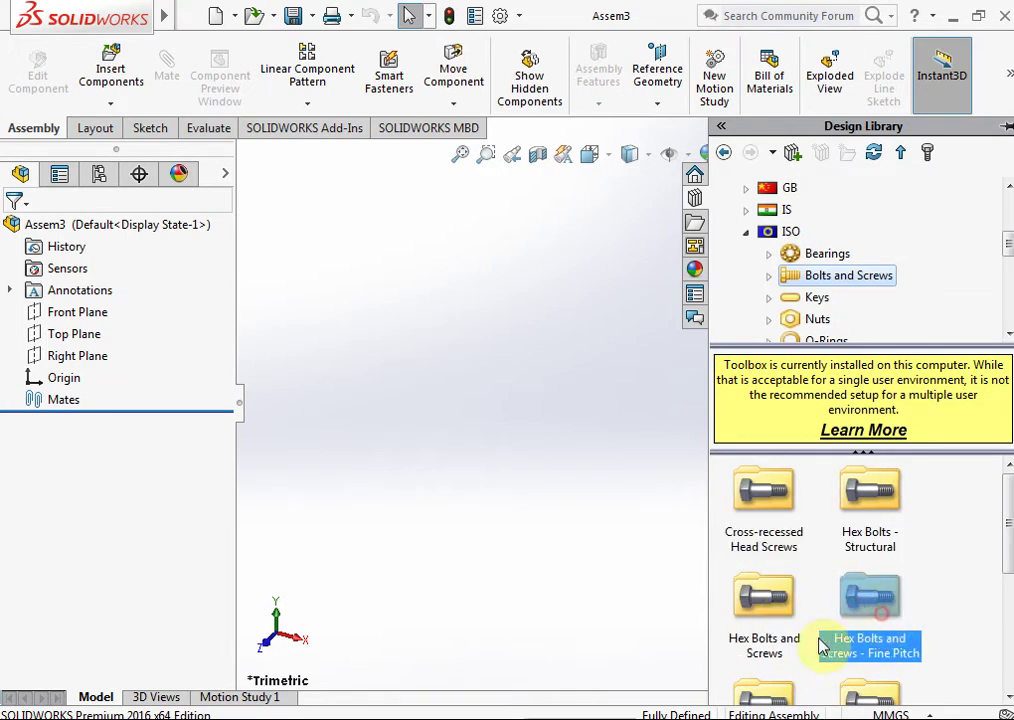
pyautogui.doubleClick(752, 597)
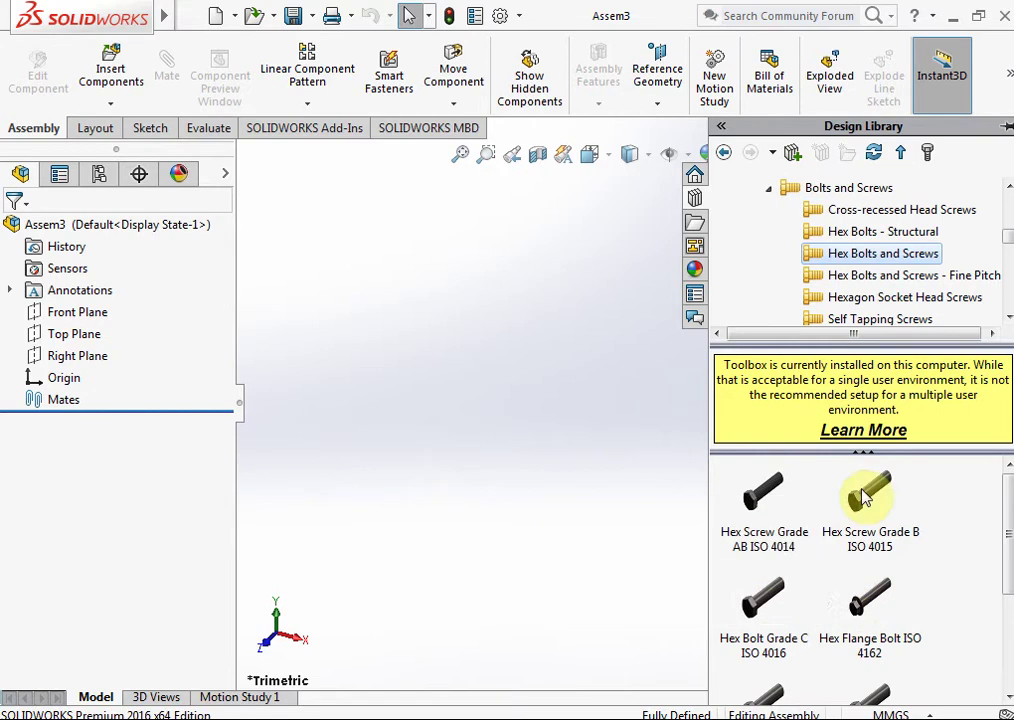
pyautogui.scroll(-3, 908, 636)
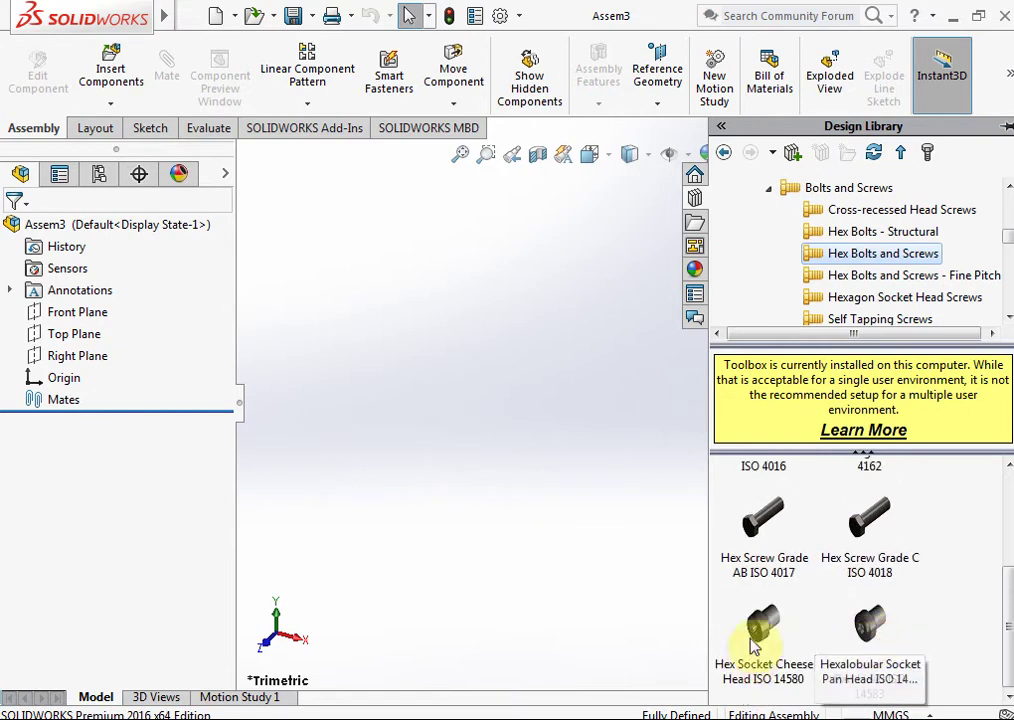
pyautogui.scroll(3, 888, 640)
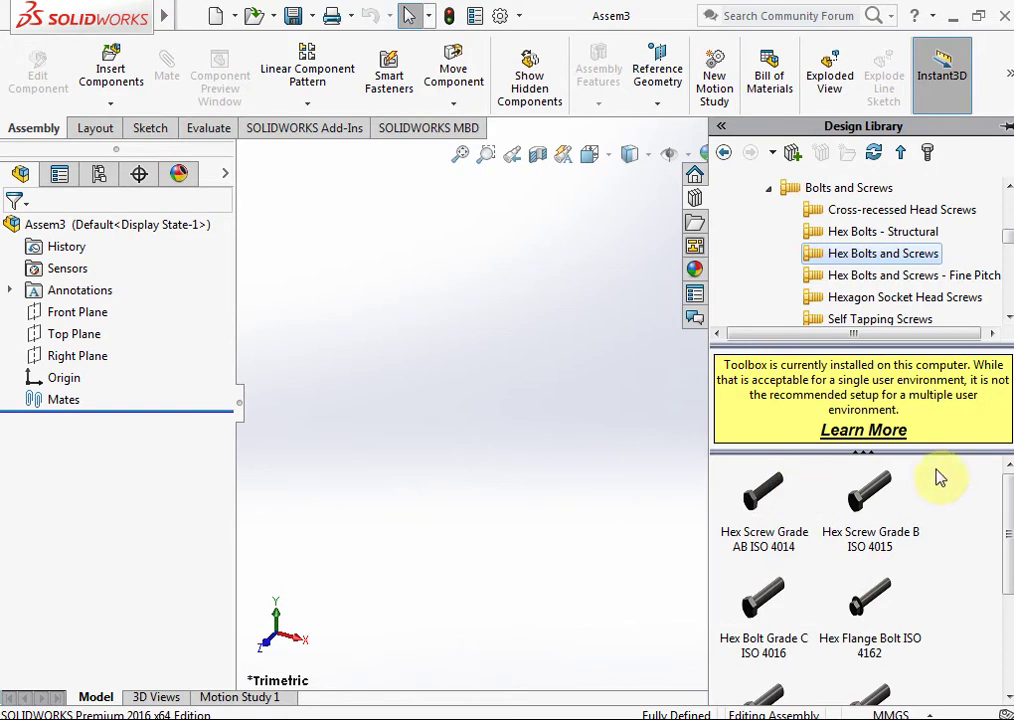
pyautogui.click(765, 505)
# Place the ISO 4014 hex bolt in the assembly, sized M16 with length 70.
pyautogui.moveTo(765, 505); pyautogui.dragTo(606, 464)
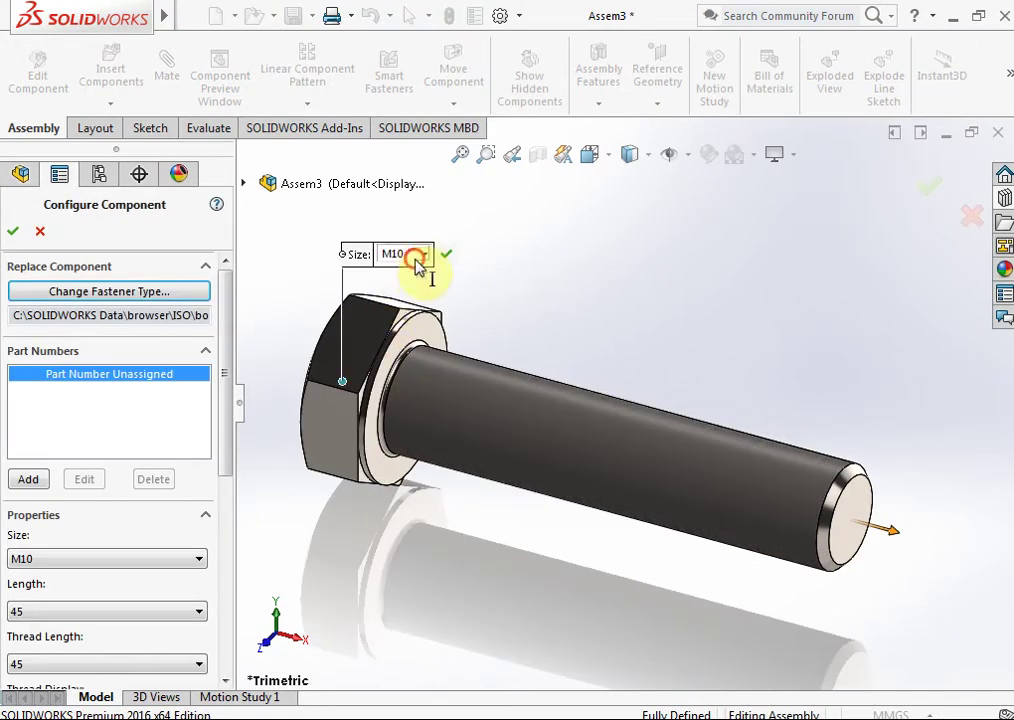
pyautogui.click(418, 257)
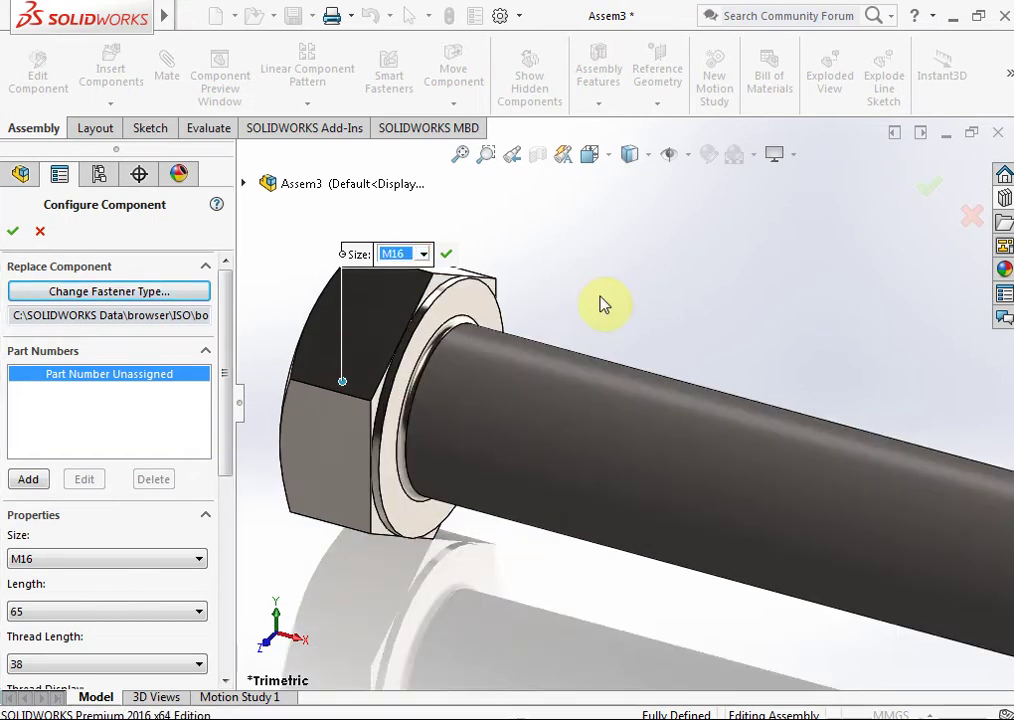
pyautogui.scroll(3, 768, 429)
pyautogui.scroll(-2, 768, 429)
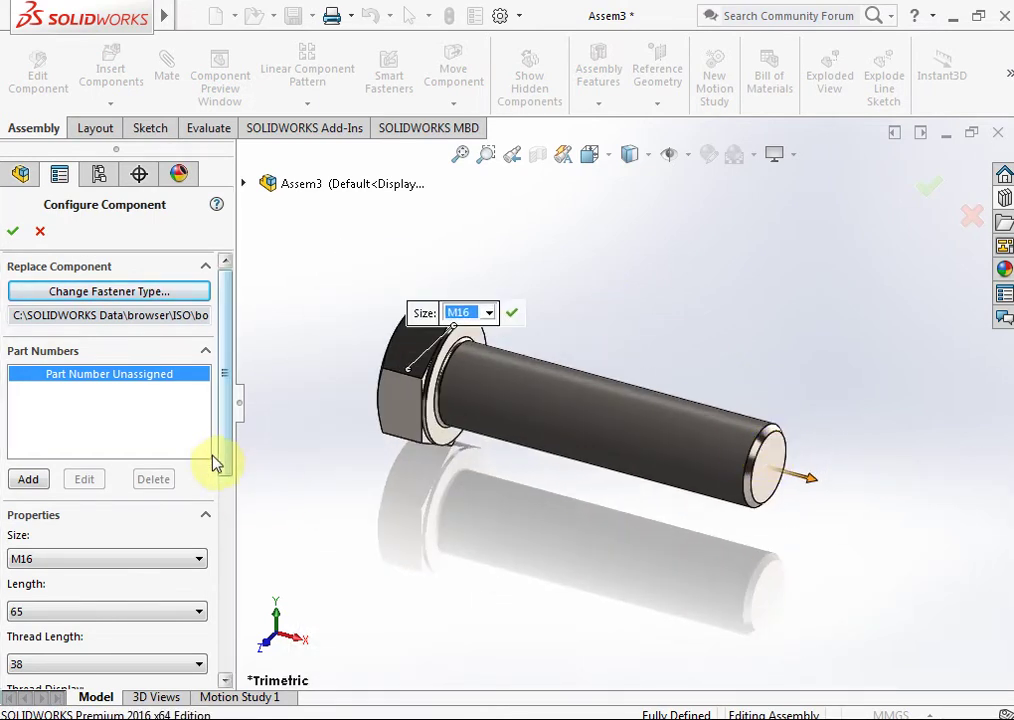
pyautogui.moveTo(224, 451)
pyautogui.mouseDown()
pyautogui.moveTo(208, 573)
pyautogui.moveTo(209, 563)
pyautogui.mouseUp()
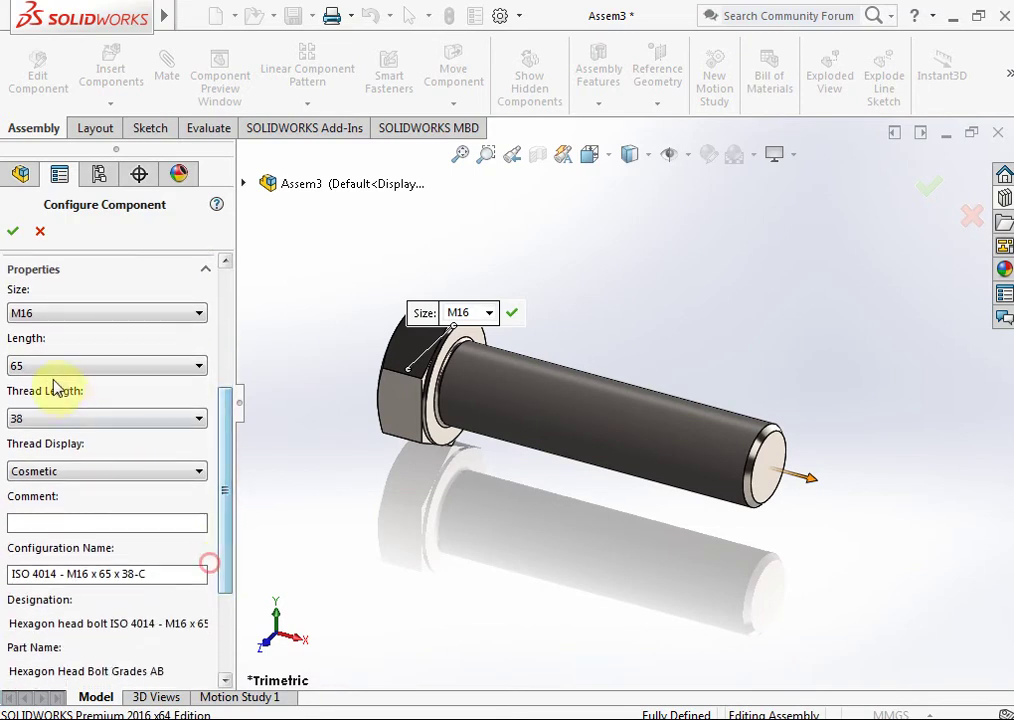
pyautogui.click(70, 366)
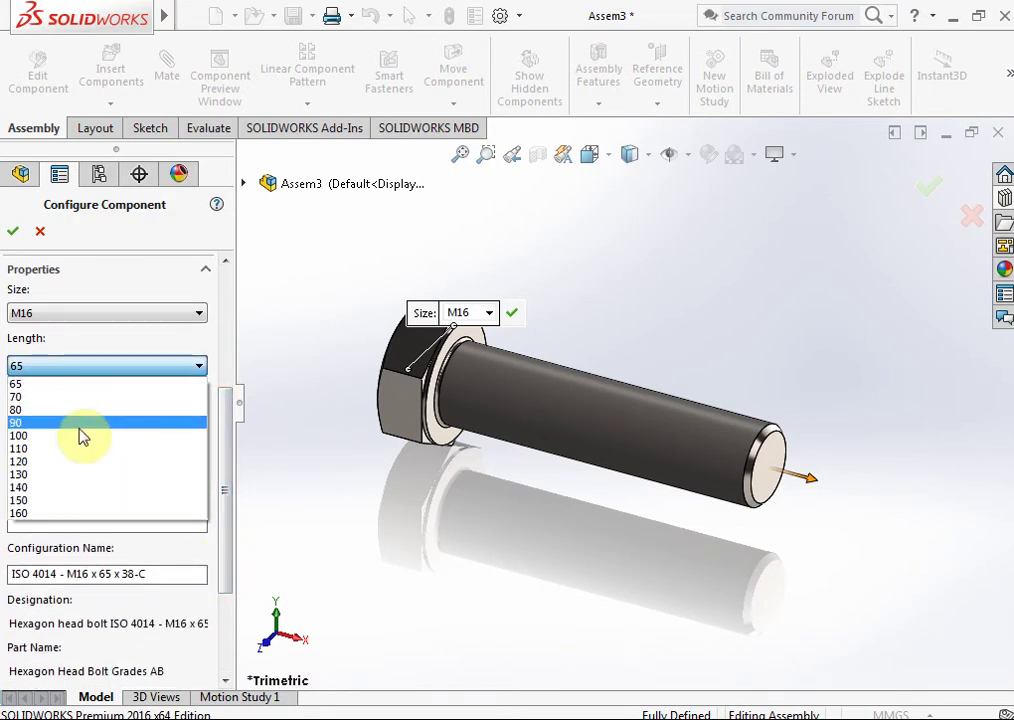
pyautogui.click(76, 398)
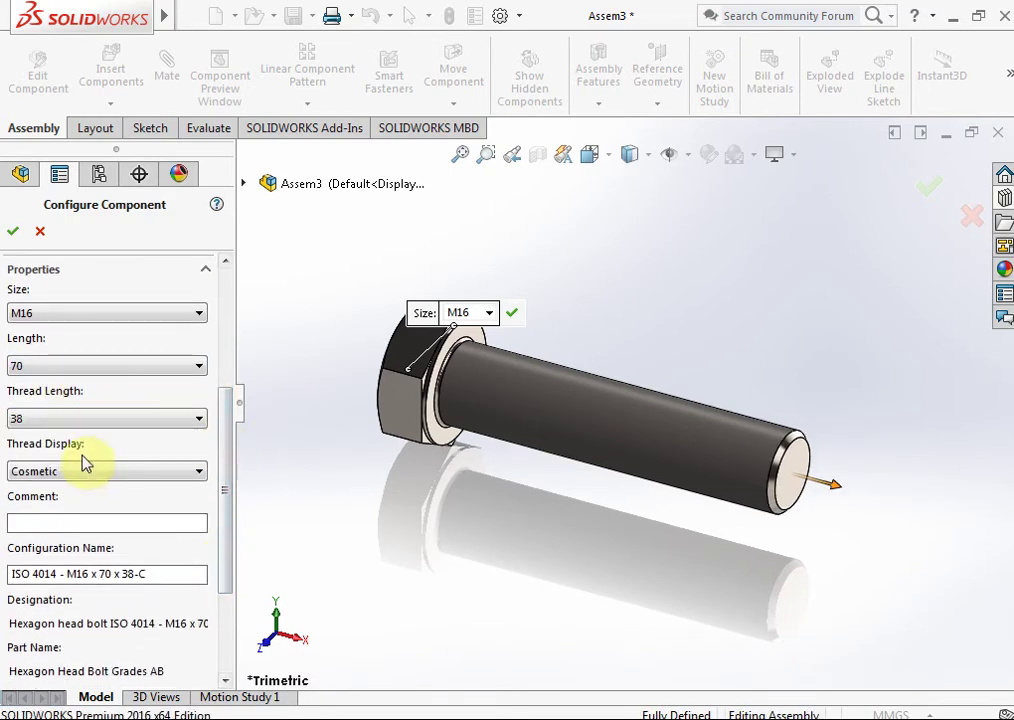
# Set the bolt's thread length to 38 and its thread display to Cosmetic.
pyautogui.click(81, 421)
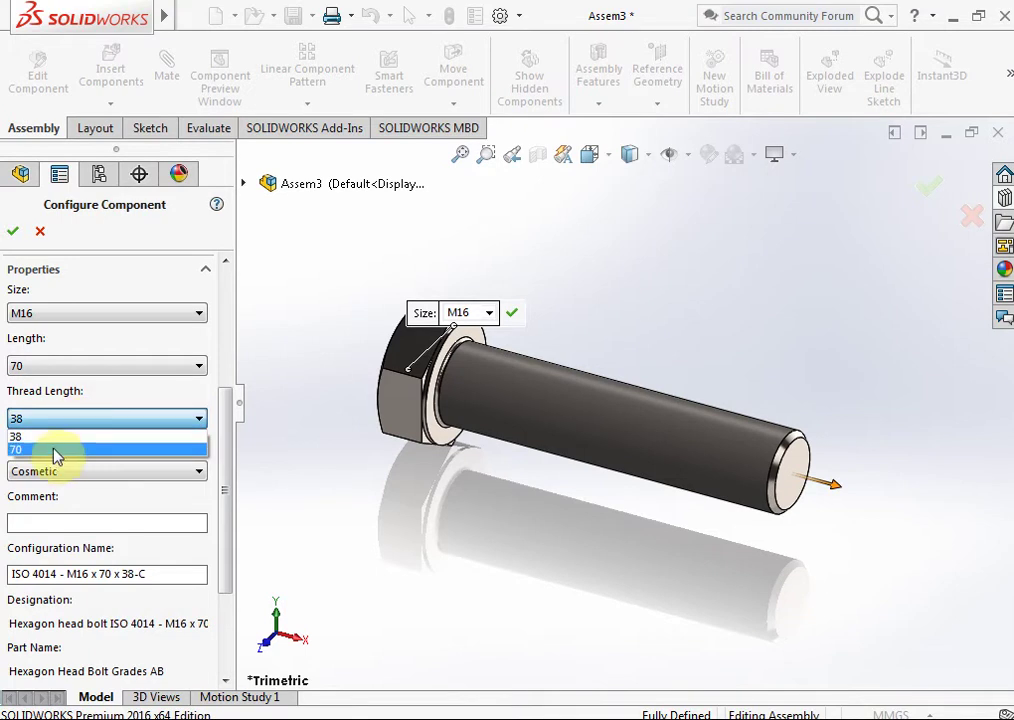
pyautogui.click(53, 450)
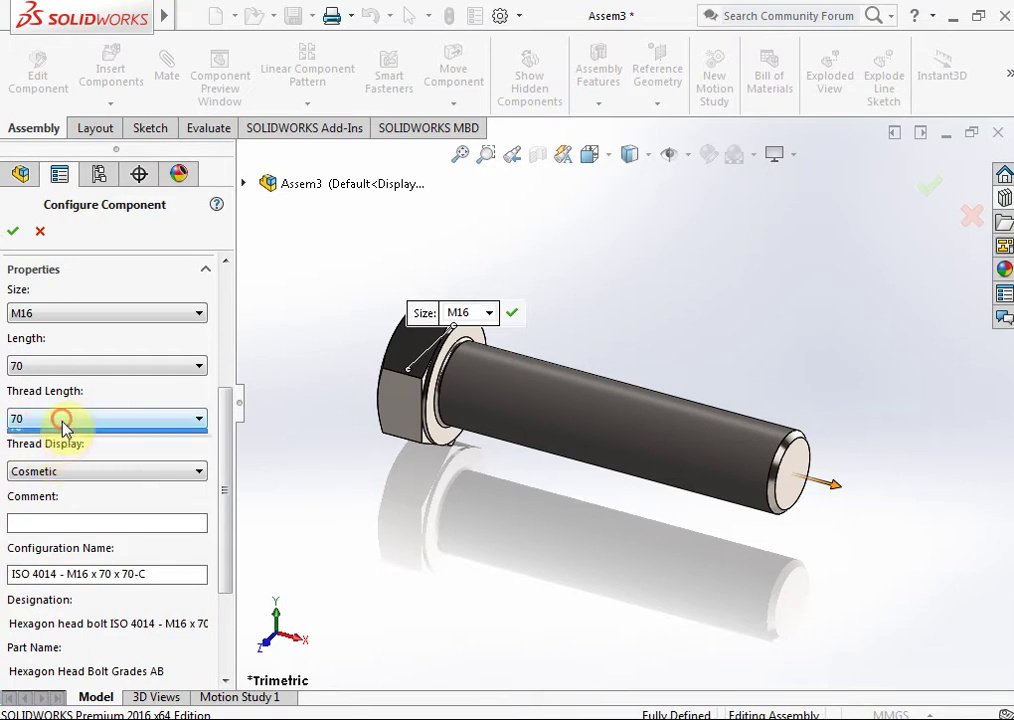
pyautogui.click(63, 427)
pyautogui.click(50, 433)
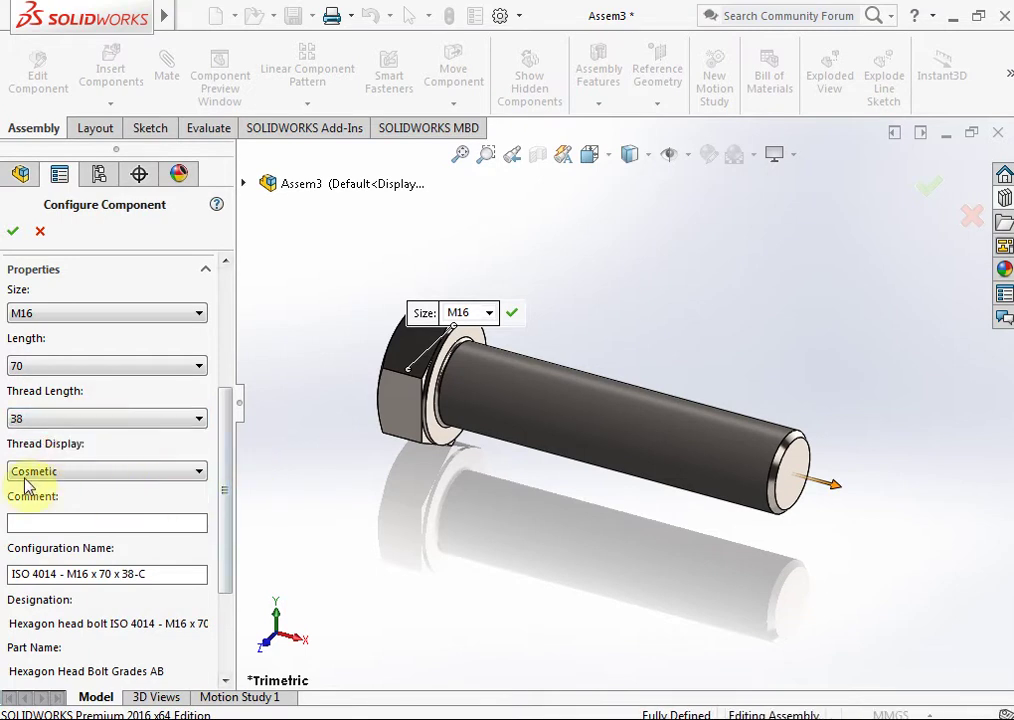
pyautogui.click(49, 477)
pyautogui.click(36, 489)
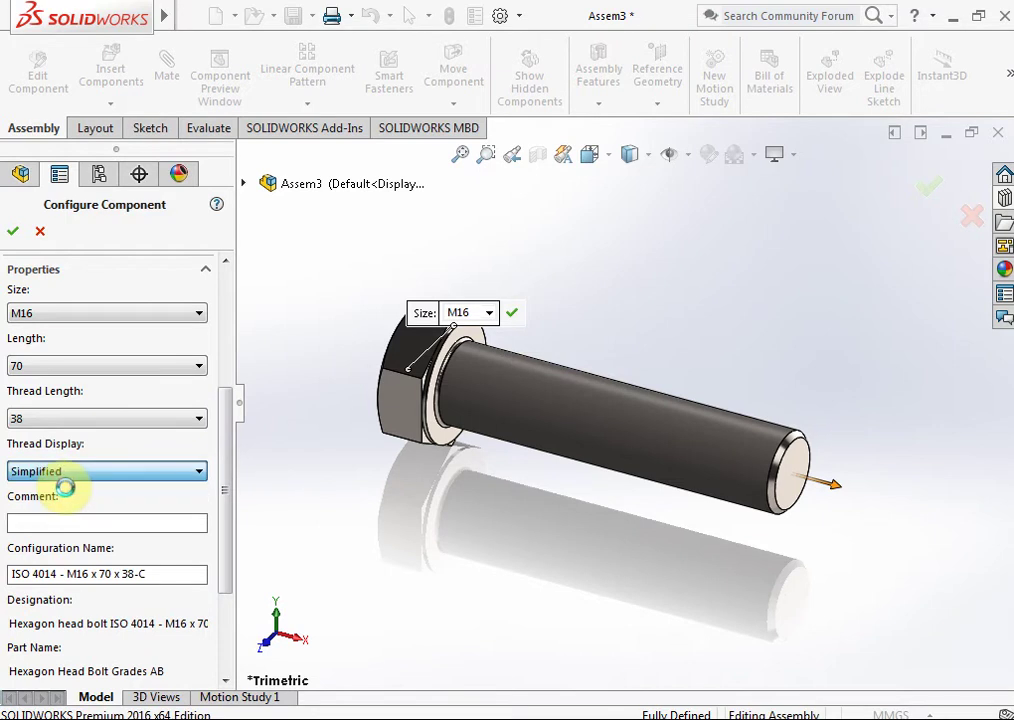
pyautogui.click(66, 475)
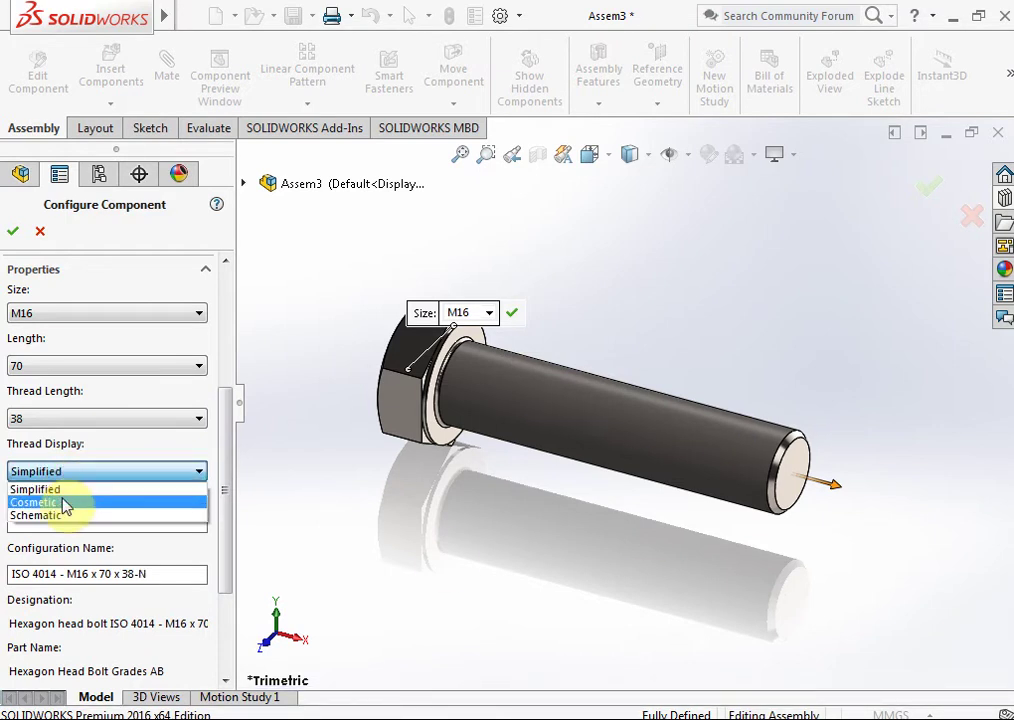
pyautogui.click(63, 501)
pyautogui.click(72, 476)
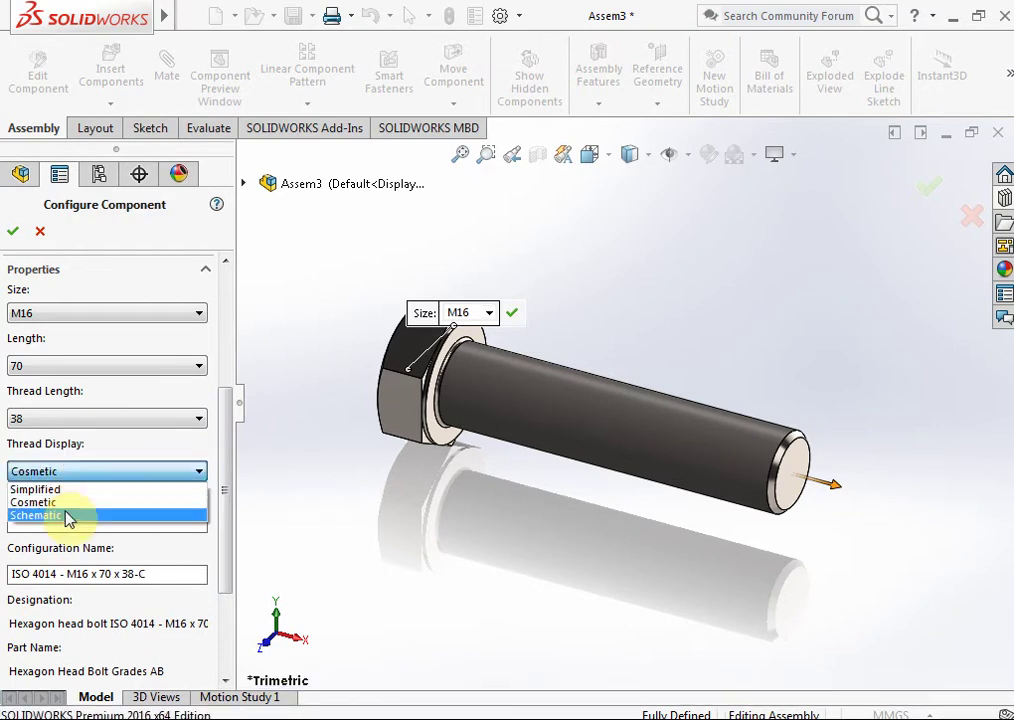
pyautogui.click(68, 517)
pyautogui.moveTo(780, 645)
pyautogui.mouseDown(button='middle')
pyautogui.moveTo(842, 580)
pyautogui.moveTo(790, 620)
pyautogui.moveTo(785, 645)
pyautogui.mouseUp(button='middle')
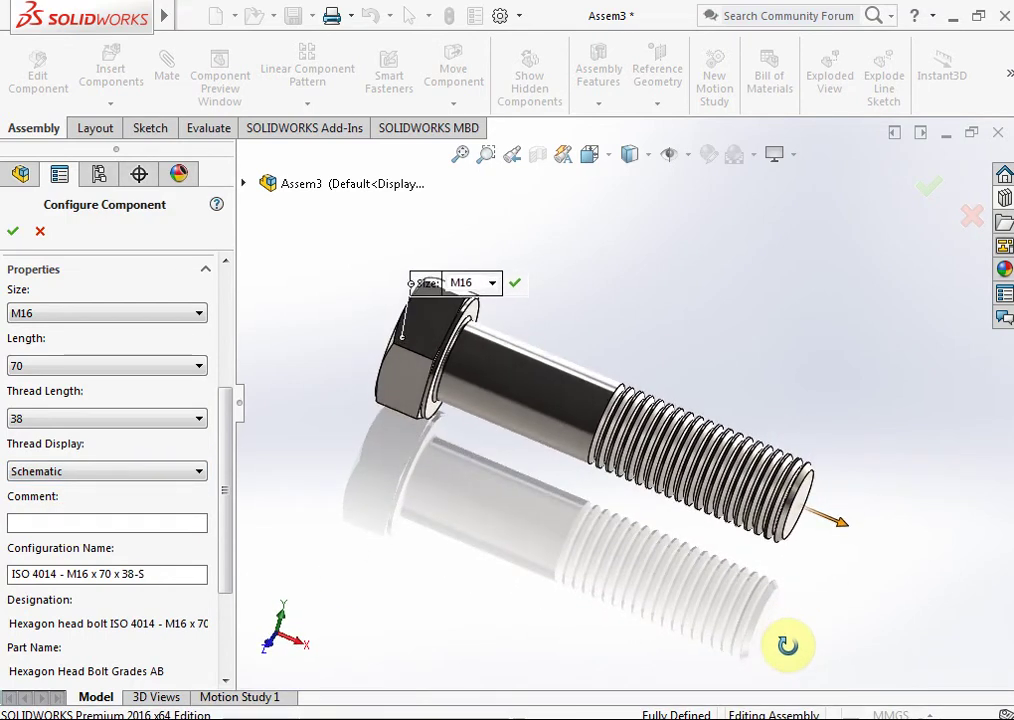
pyautogui.click(47, 478)
pyautogui.click(64, 500)
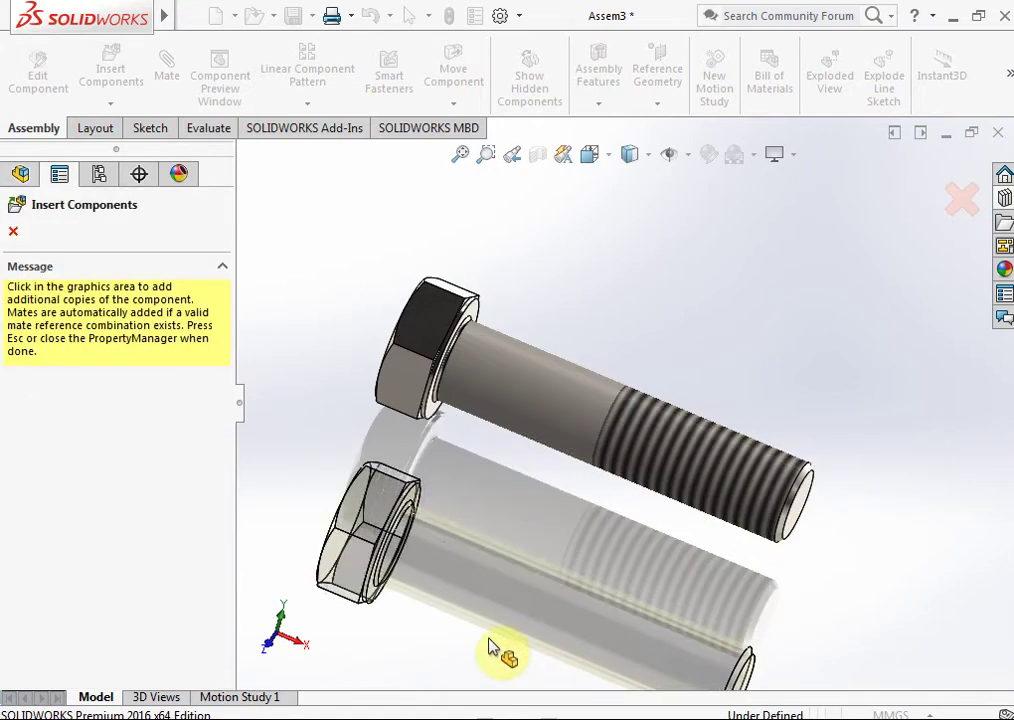
# Stop inserting bolts and drop a Hex Nut Style 1 ISO 4032 from Toolbox Hex Nuts into the assembly.
pyautogui.click(15, 234)
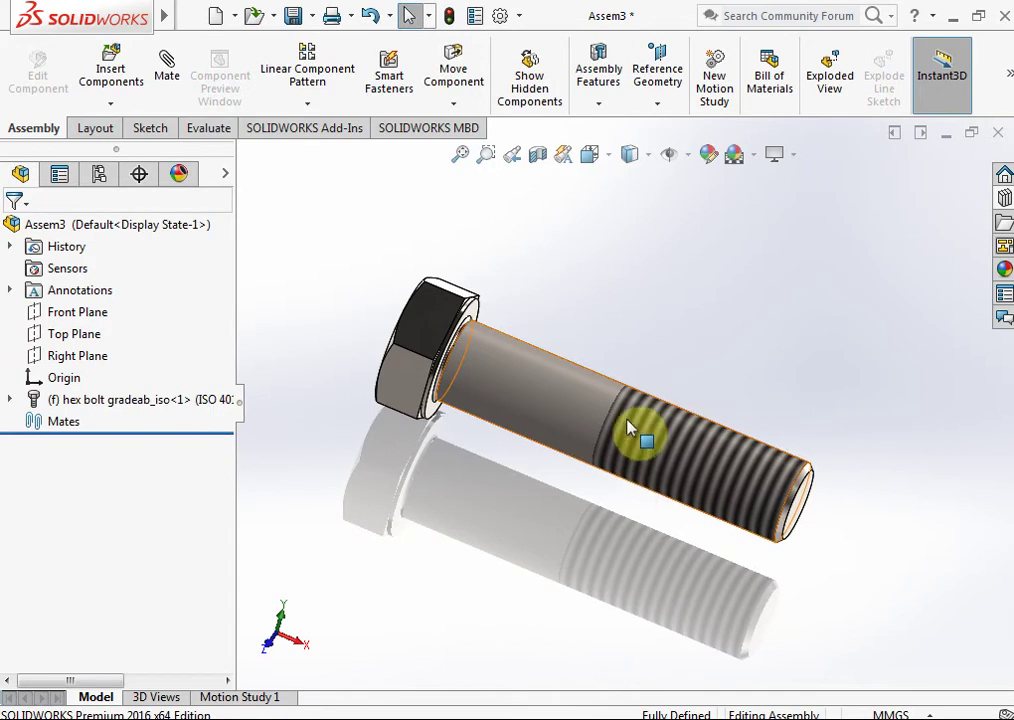
pyautogui.click(758, 370)
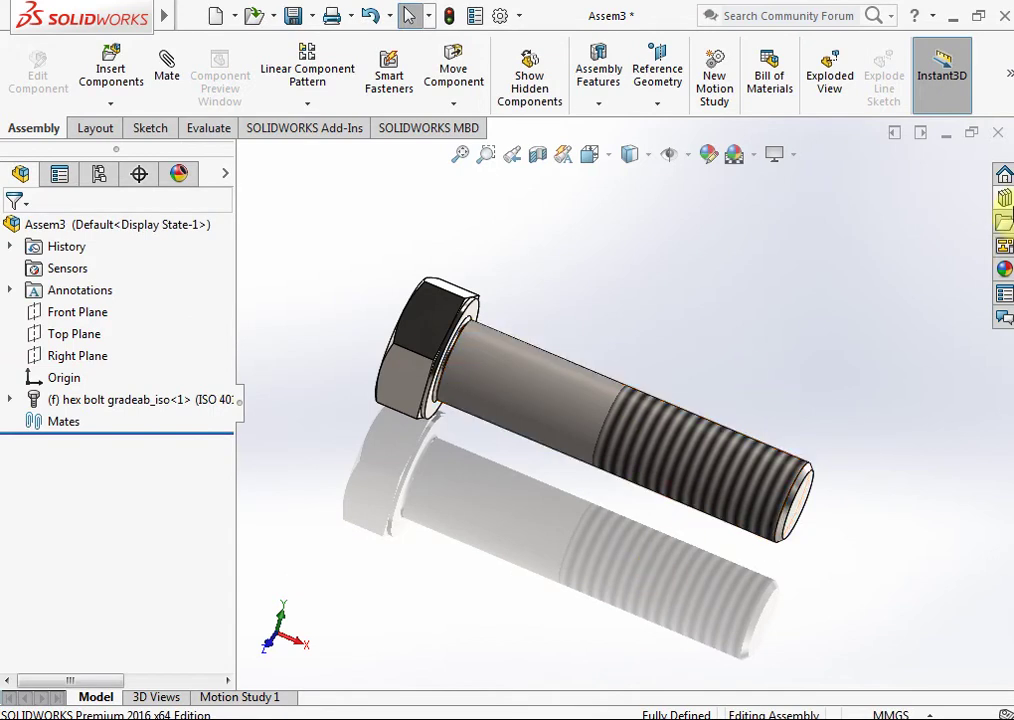
pyautogui.click(1003, 199)
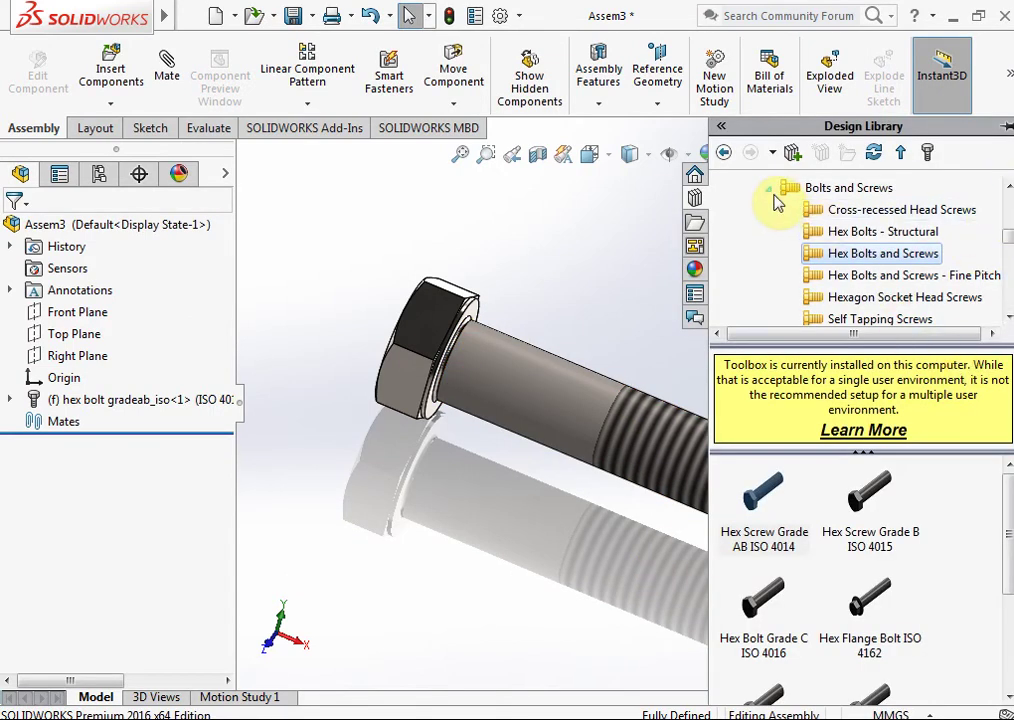
pyautogui.click(771, 189)
pyautogui.click(818, 232)
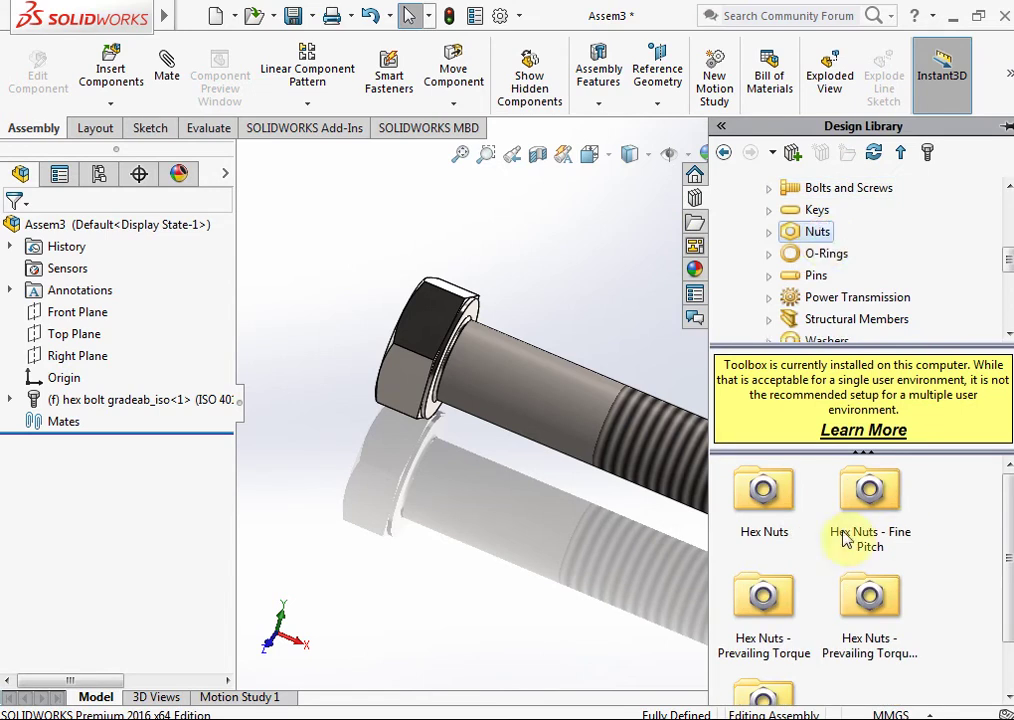
pyautogui.doubleClick(784, 513)
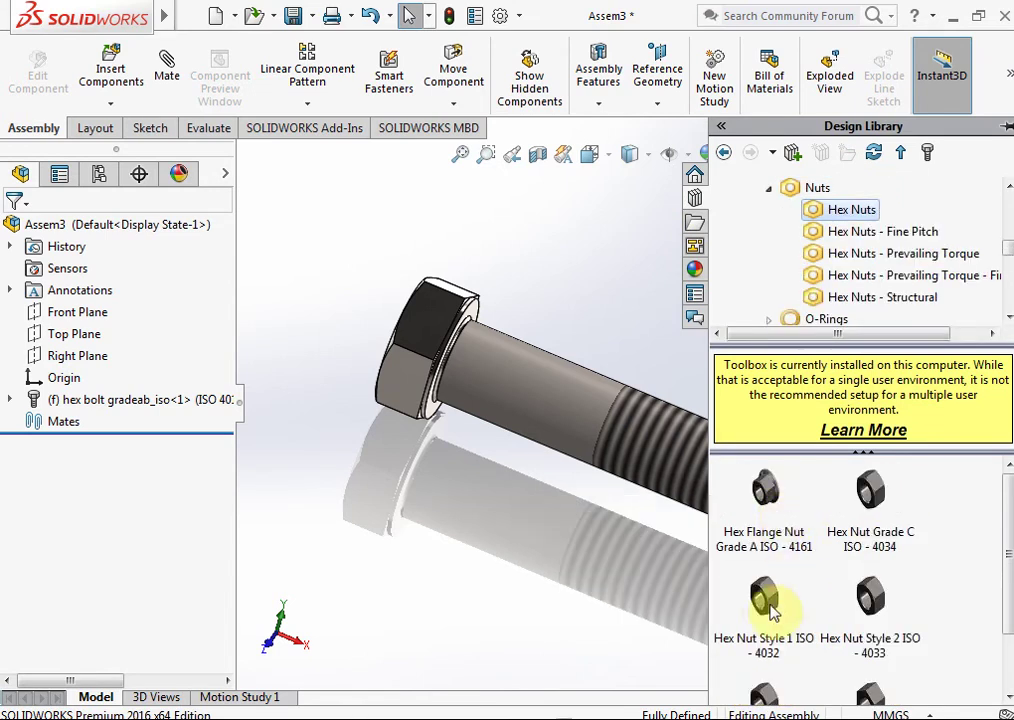
pyautogui.moveTo(763, 597); pyautogui.dragTo(465, 585)
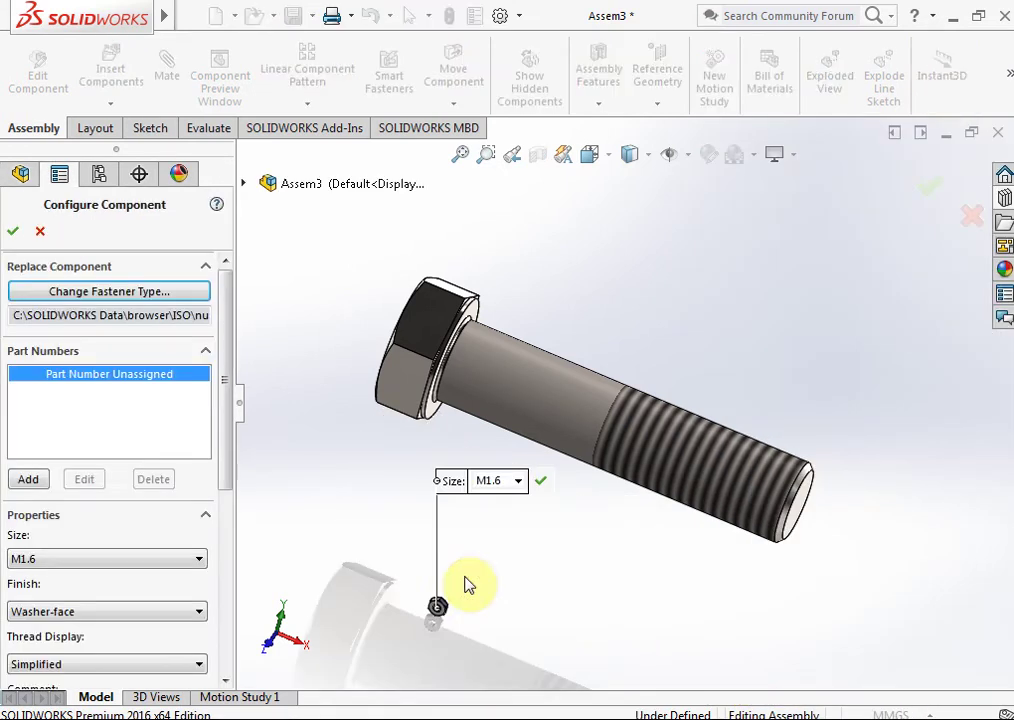
# Set the hex nut size to M16.
pyautogui.click(503, 484)
pyautogui.click(505, 627)
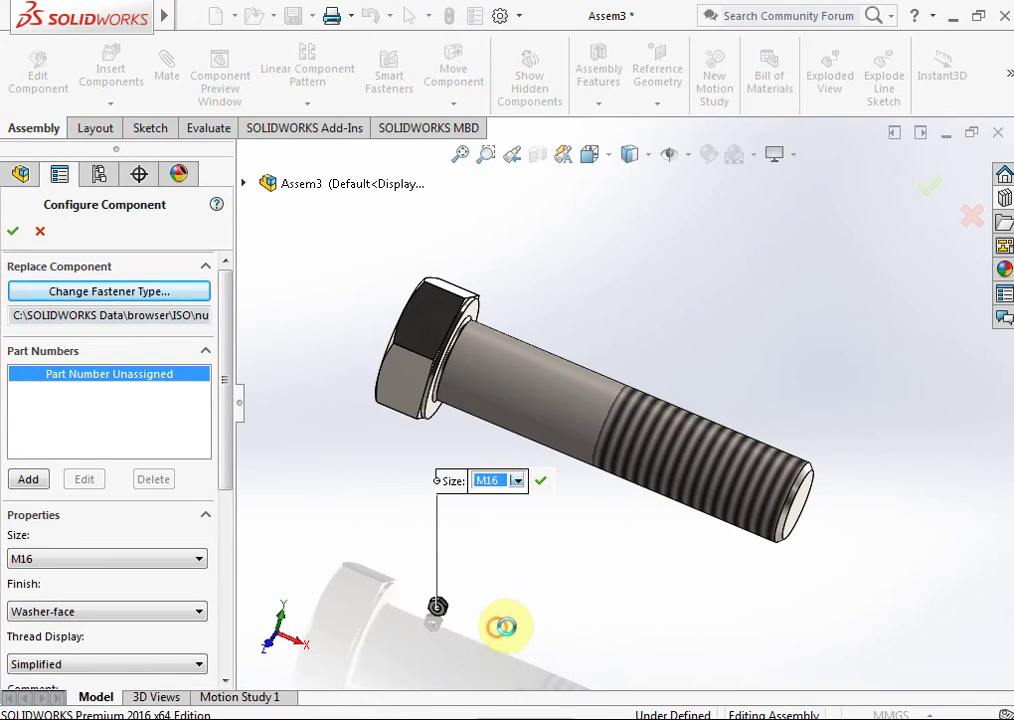
pyautogui.moveTo(226, 453); pyautogui.dragTo(236, 554)
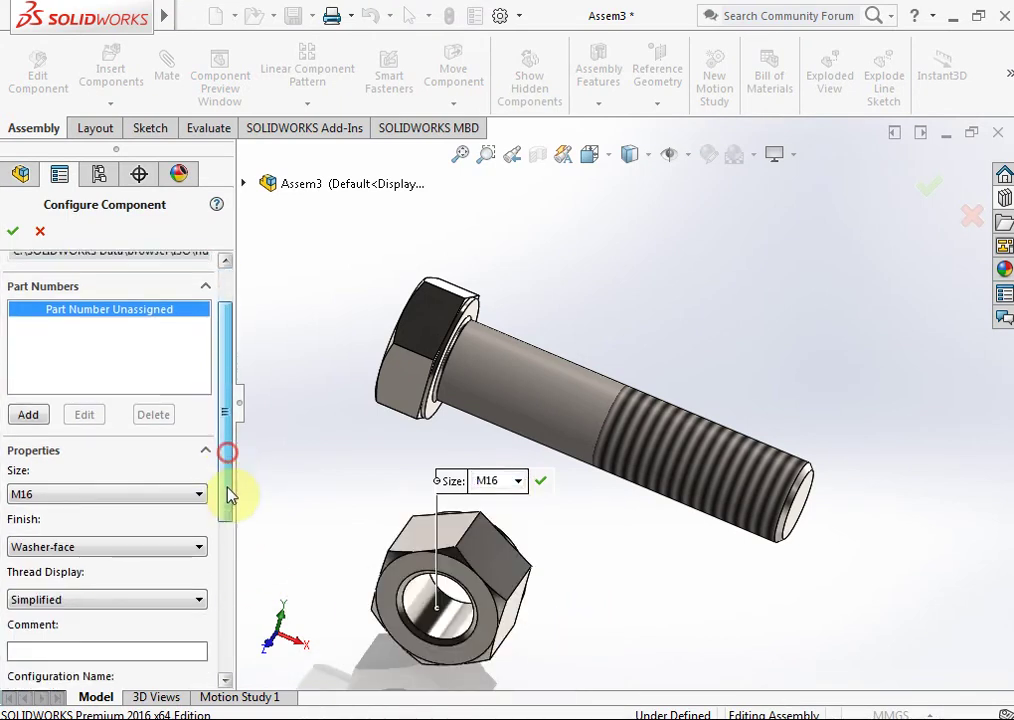
# Give the nut a Double Chamfer finish.
pyautogui.click(69, 413)
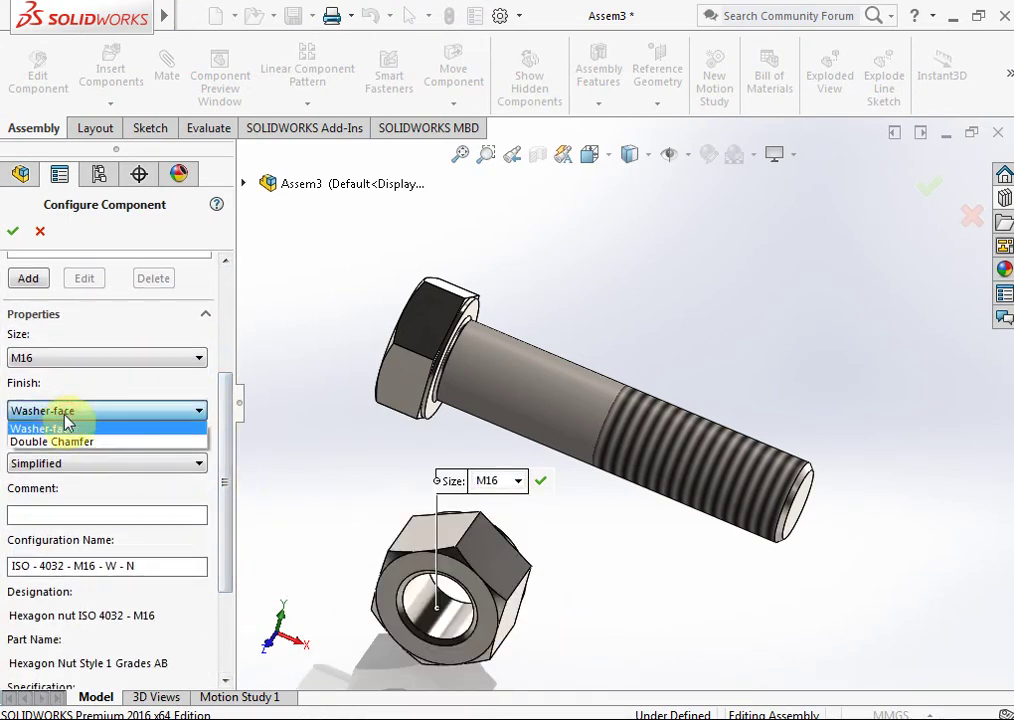
pyautogui.click(101, 443)
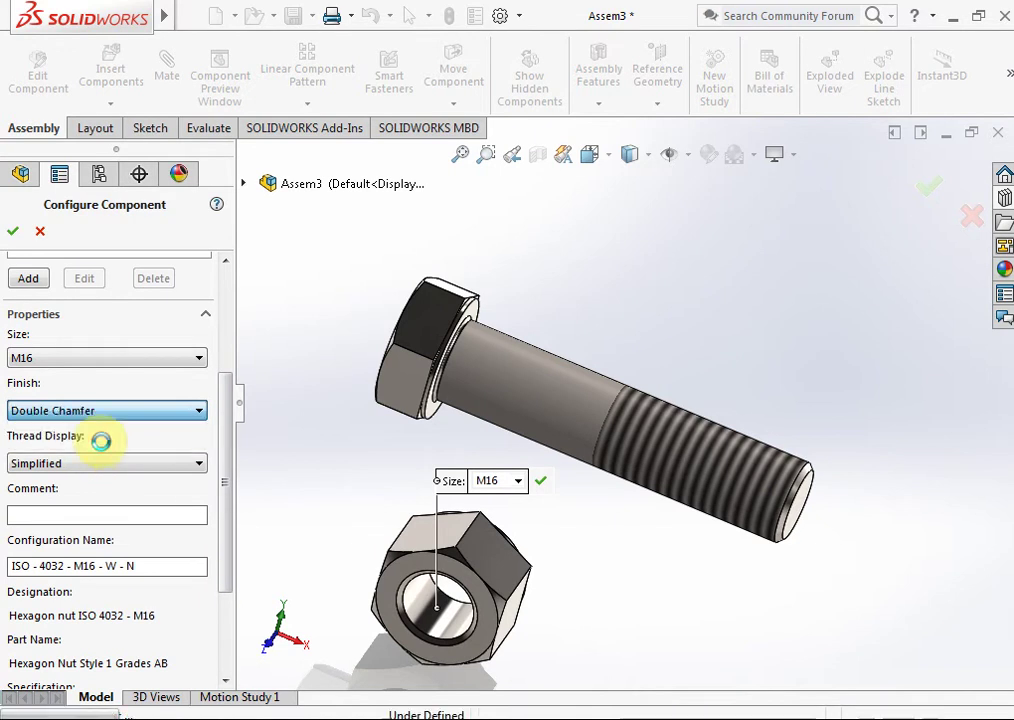
pyautogui.scroll(2, 505, 620)
pyautogui.moveTo(482, 552)
pyautogui.mouseDown(button='middle')
pyautogui.moveTo(465, 597)
pyautogui.moveTo(655, 477)
pyautogui.mouseUp(button='middle')
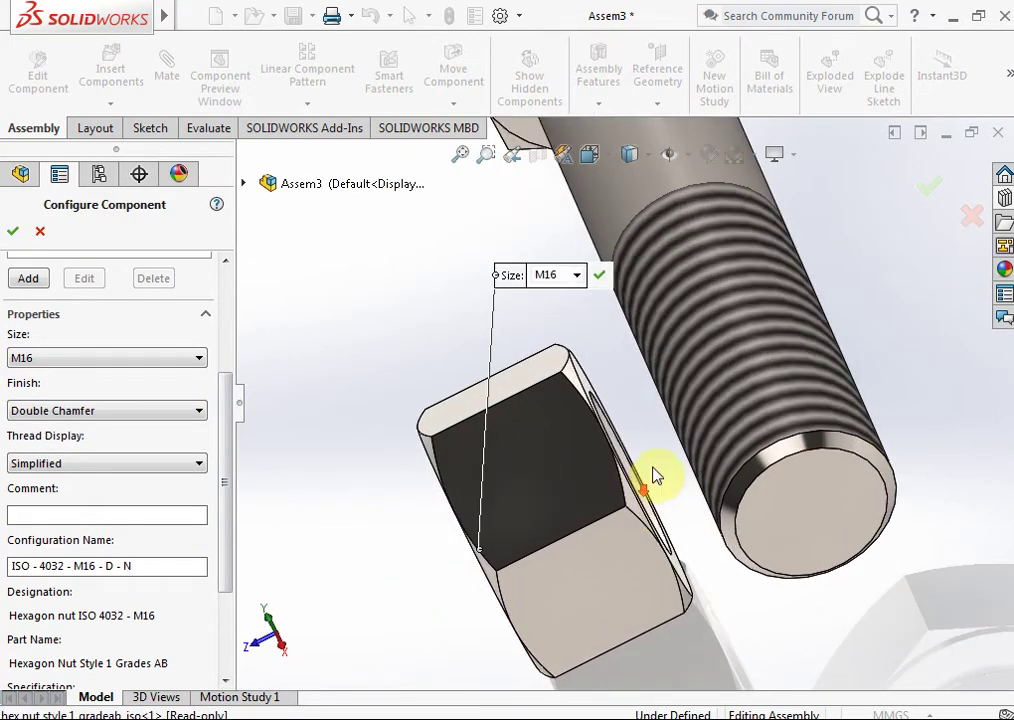
pyautogui.click(101, 411)
pyautogui.click(68, 426)
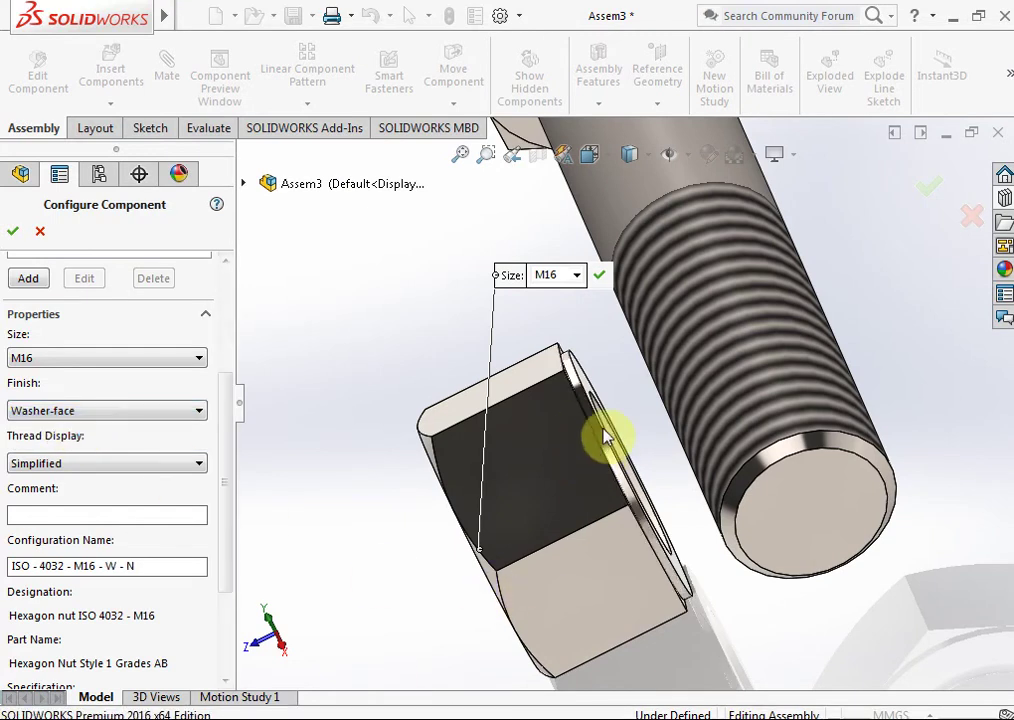
pyautogui.click(60, 411)
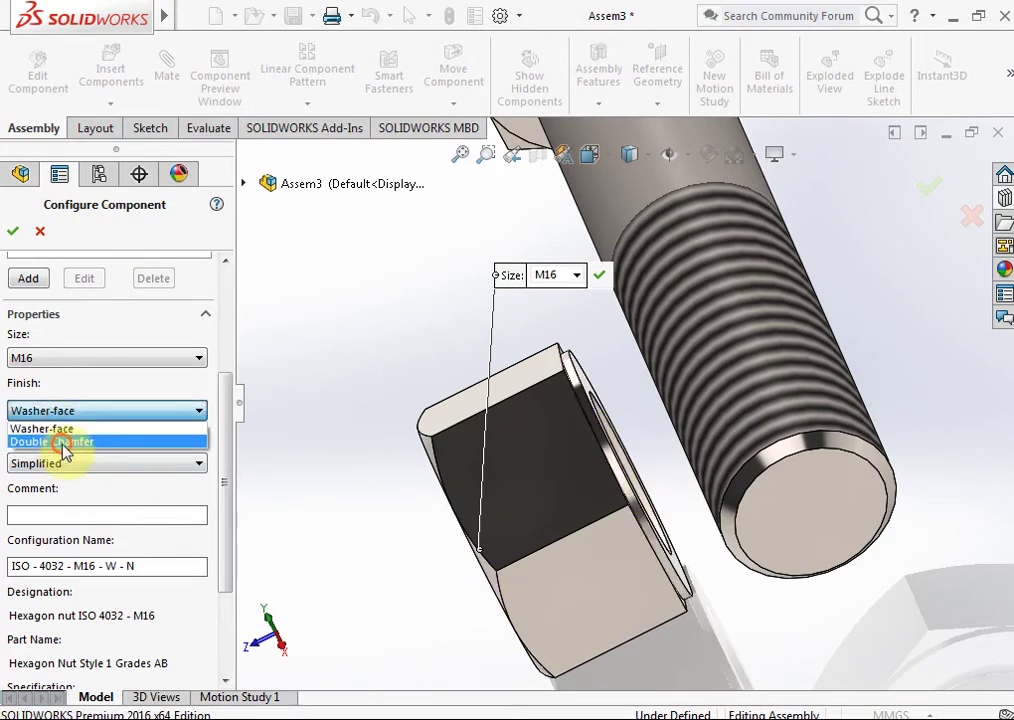
pyautogui.click(64, 441)
# Show the nut threads as Cosmetic and accept the nut configuration.
pyautogui.click(84, 464)
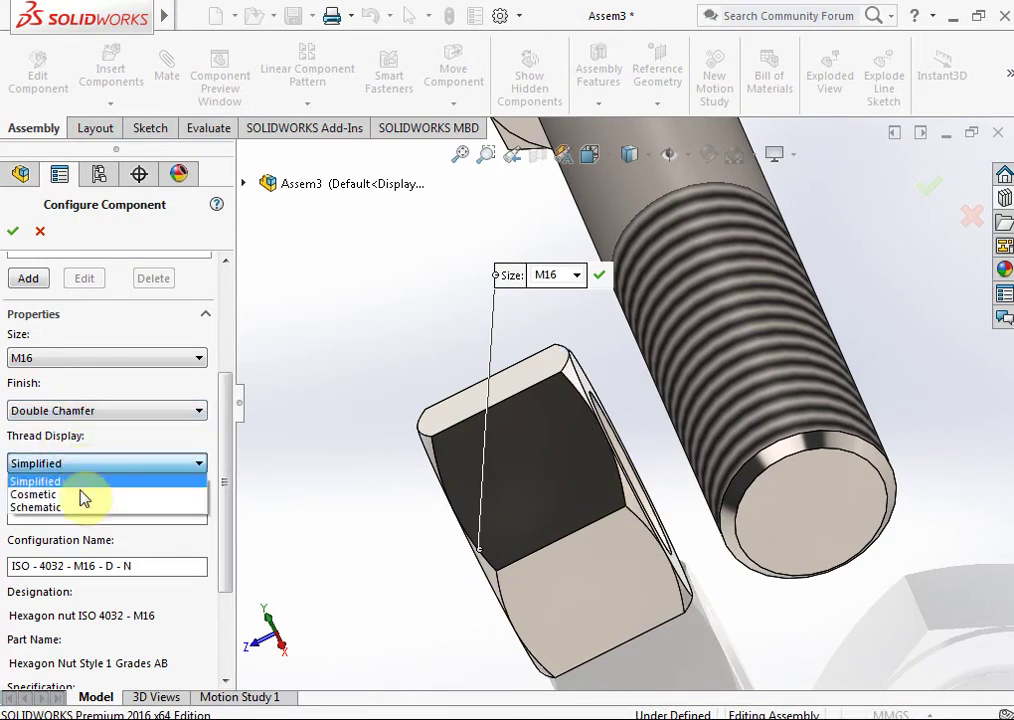
pyautogui.click(40, 494)
pyautogui.moveTo(600, 430)
pyautogui.mouseDown(button='middle')
pyautogui.moveTo(661, 453)
pyautogui.moveTo(536, 498)
pyautogui.mouseUp(button='middle')
pyautogui.scroll(-5, 357, 606)
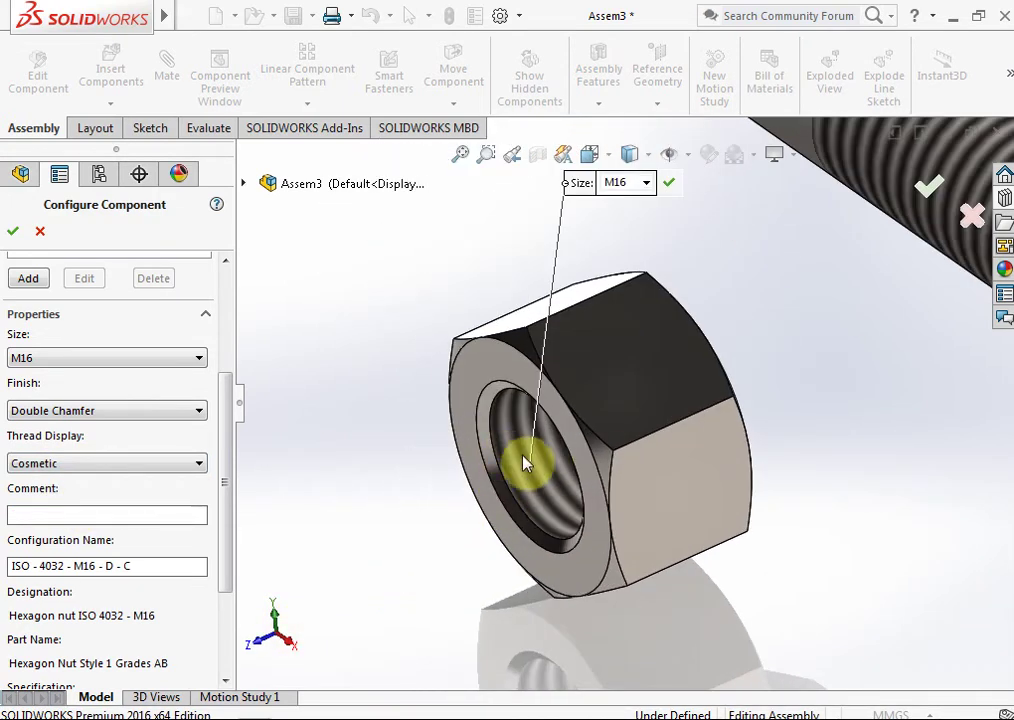
pyautogui.click(12, 235)
pyautogui.scroll(5, 600, 420)
# End component insertion and drag the nut aside to the right of the bolt.
pyautogui.press('Escape')
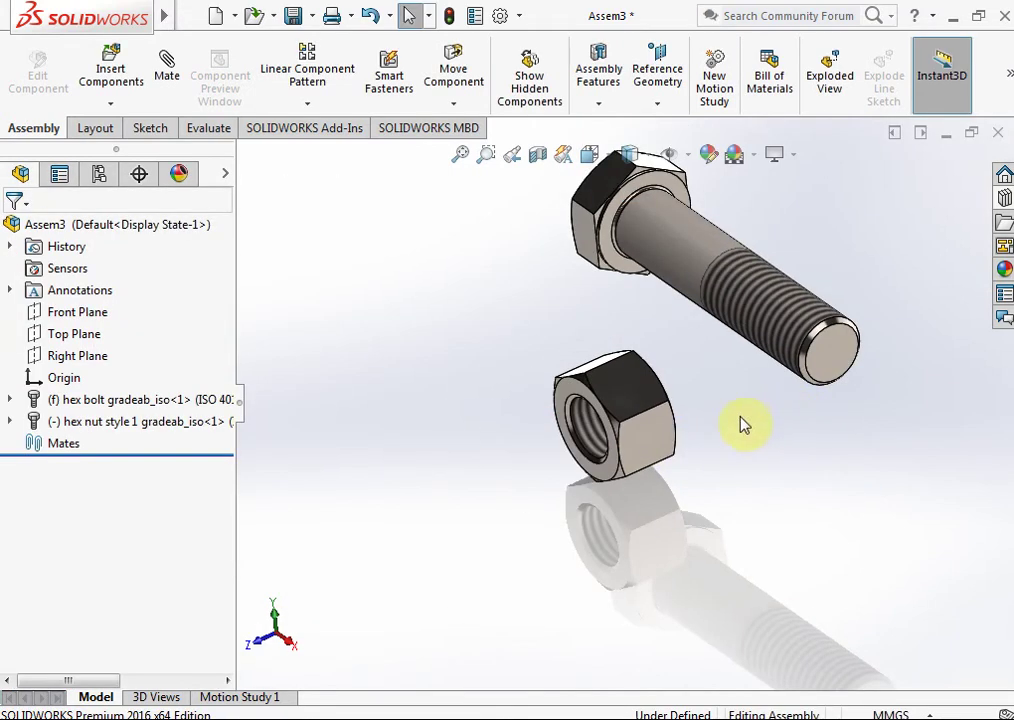
pyautogui.moveTo(640, 435); pyautogui.dragTo(862, 487)
pyautogui.moveTo(792, 340)
pyautogui.mouseDown(button='middle')
pyautogui.moveTo(888, 328)
pyautogui.moveTo(884, 348)
pyautogui.mouseUp(button='middle')
pyautogui.click(884, 348)
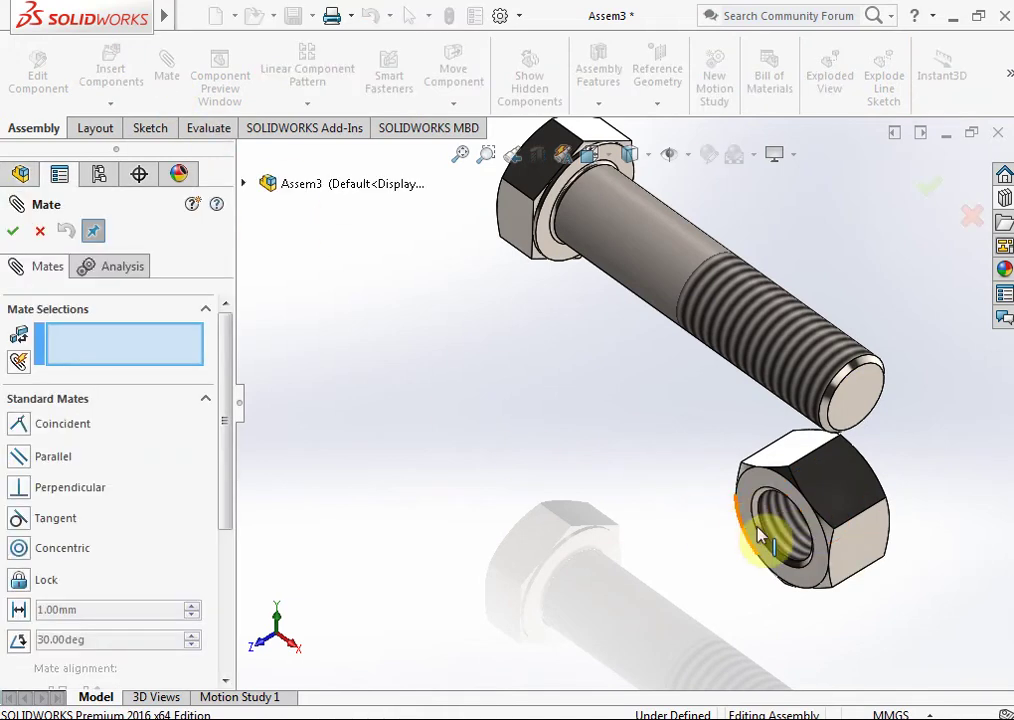
# Mate the nut's inner face concentric to the bolt shank and slide it to the threaded end.
pyautogui.click(785, 530)
pyautogui.click(797, 369)
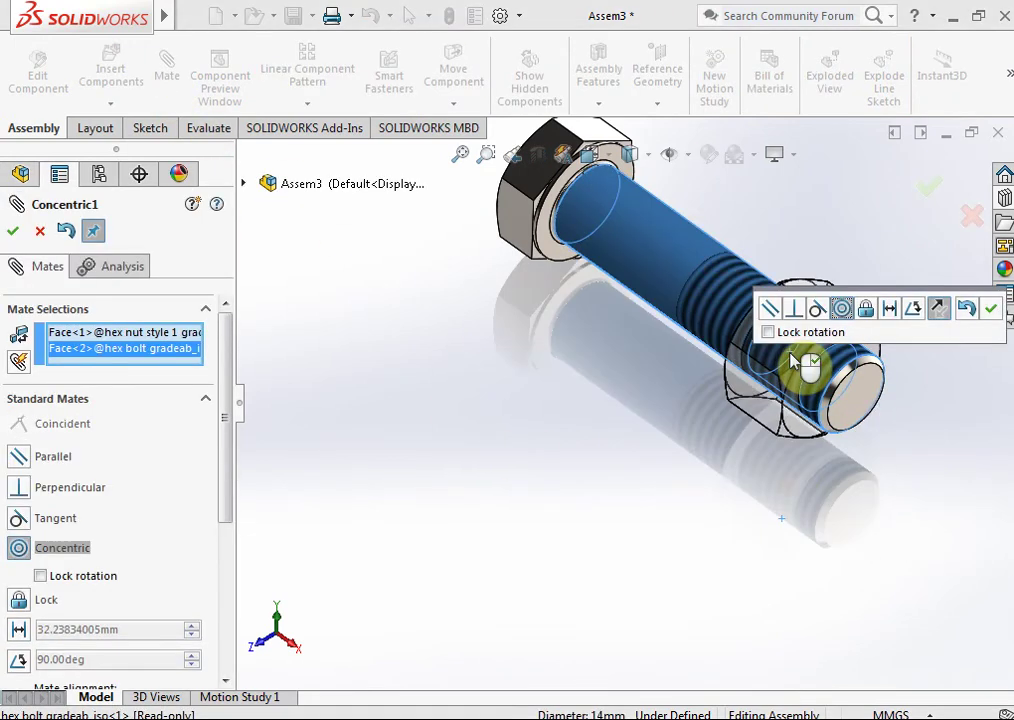
pyautogui.press('Return')
pyautogui.press('Return')
pyautogui.moveTo(776, 412)
pyautogui.mouseDown()
pyautogui.moveTo(798, 428)
pyautogui.moveTo(695, 362)
pyautogui.moveTo(797, 421)
pyautogui.moveTo(697, 344)
pyautogui.moveTo(765, 389)
pyautogui.moveTo(754, 358)
pyautogui.moveTo(749, 372)
pyautogui.moveTo(842, 335)
pyautogui.moveTo(792, 407)
pyautogui.moveTo(781, 362)
pyautogui.moveTo(826, 294)
pyautogui.moveTo(812, 275)
pyautogui.moveTo(830, 414)
pyautogui.mouseUp()
pyautogui.click(772, 444)
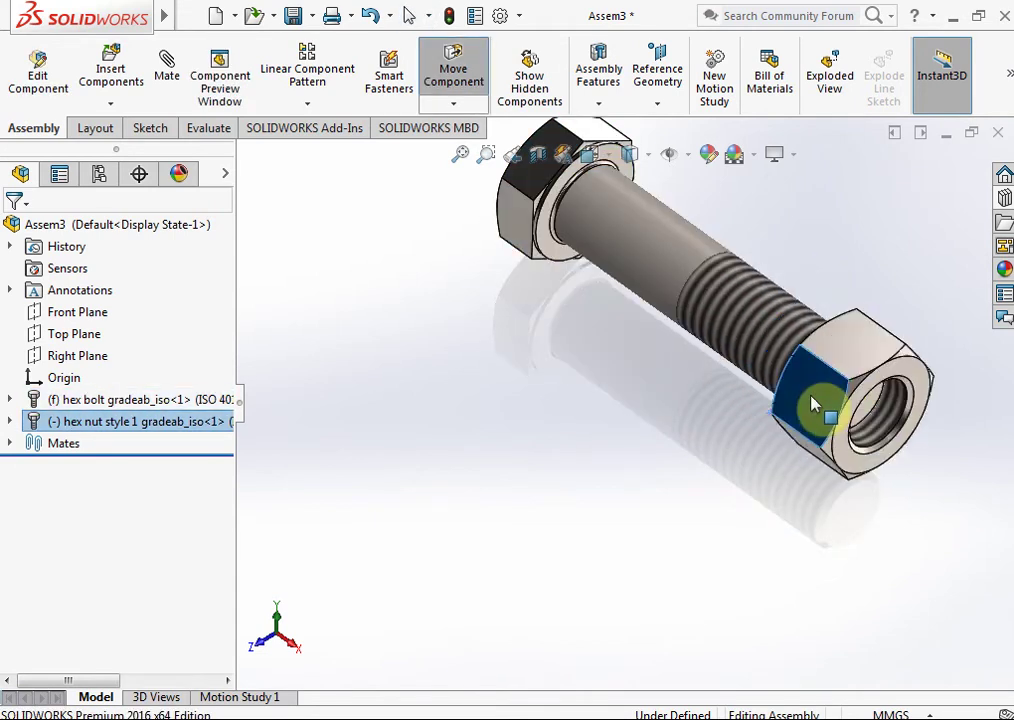
pyautogui.click(650, 471)
pyautogui.moveTo(876, 334)
pyautogui.mouseDown(button='middle')
pyautogui.moveTo(803, 311)
pyautogui.moveTo(819, 303)
pyautogui.moveTo(825, 316)
pyautogui.mouseUp(button='middle')
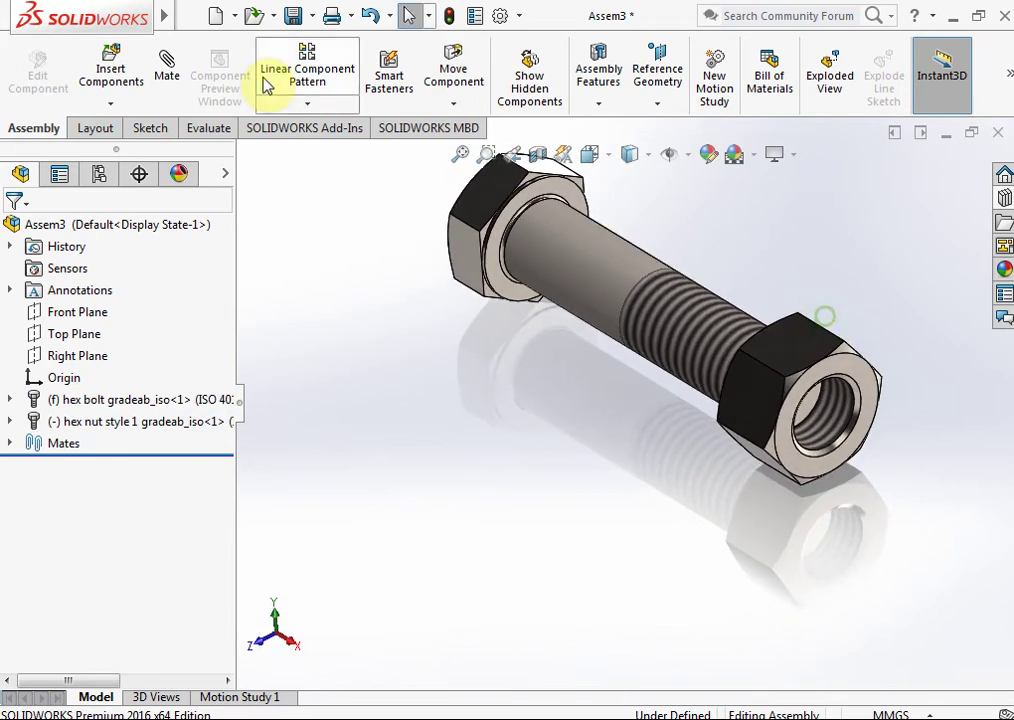
# Add a reversed Screw mechanical mate between the nut's inner threaded face and the bolt shank.
pyautogui.click(172, 75)
pyautogui.click(121, 396)
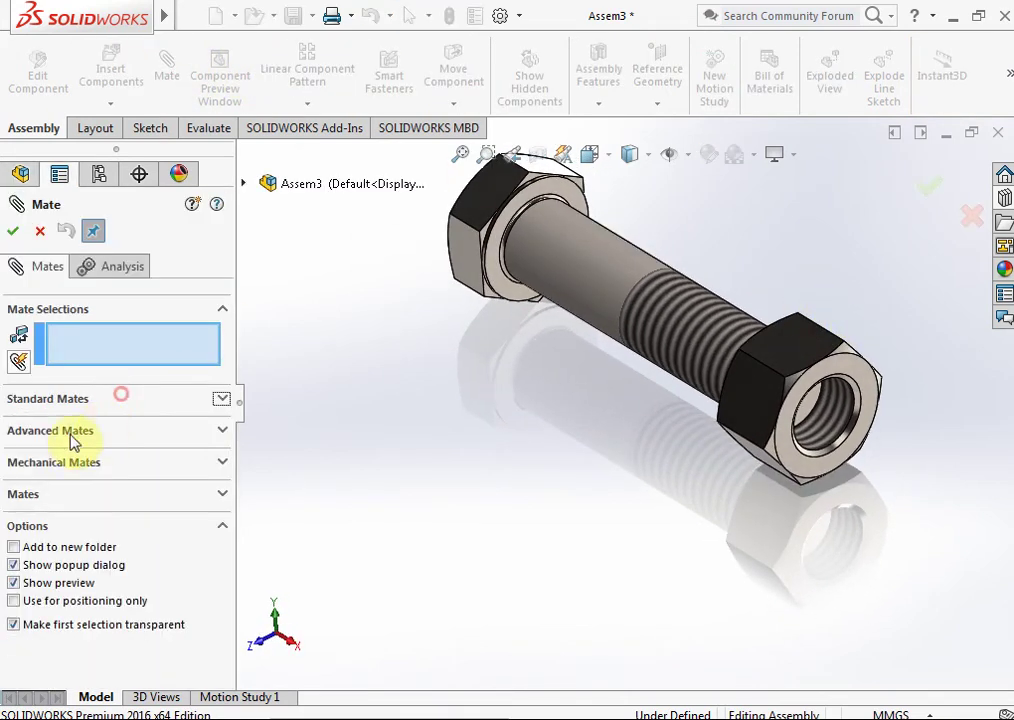
pyautogui.click(47, 466)
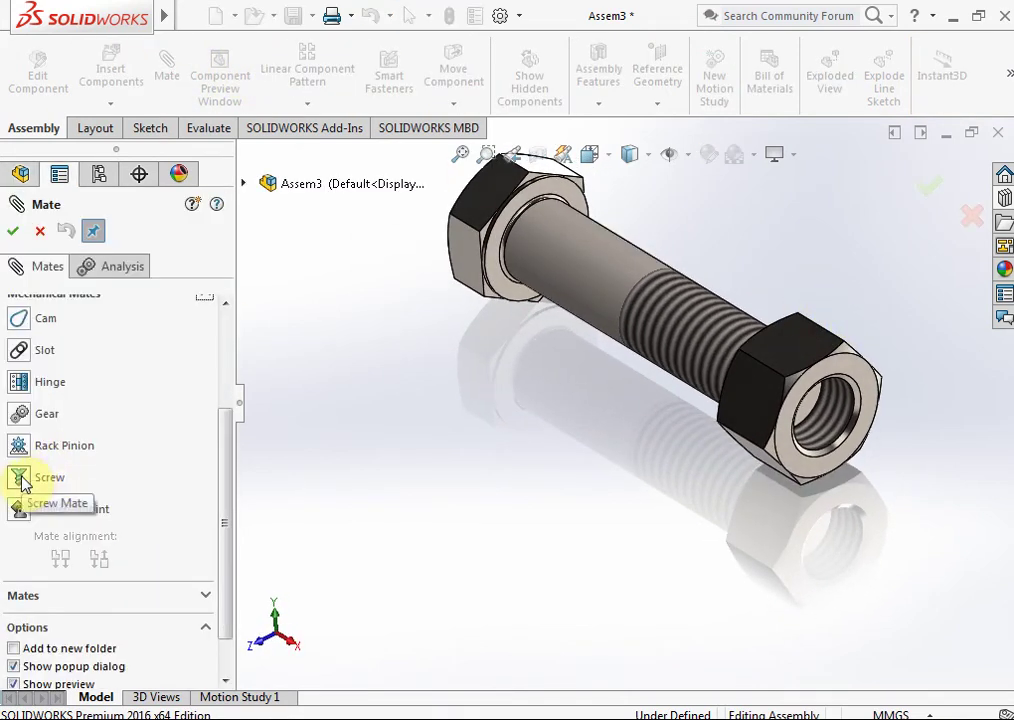
pyautogui.click(24, 480)
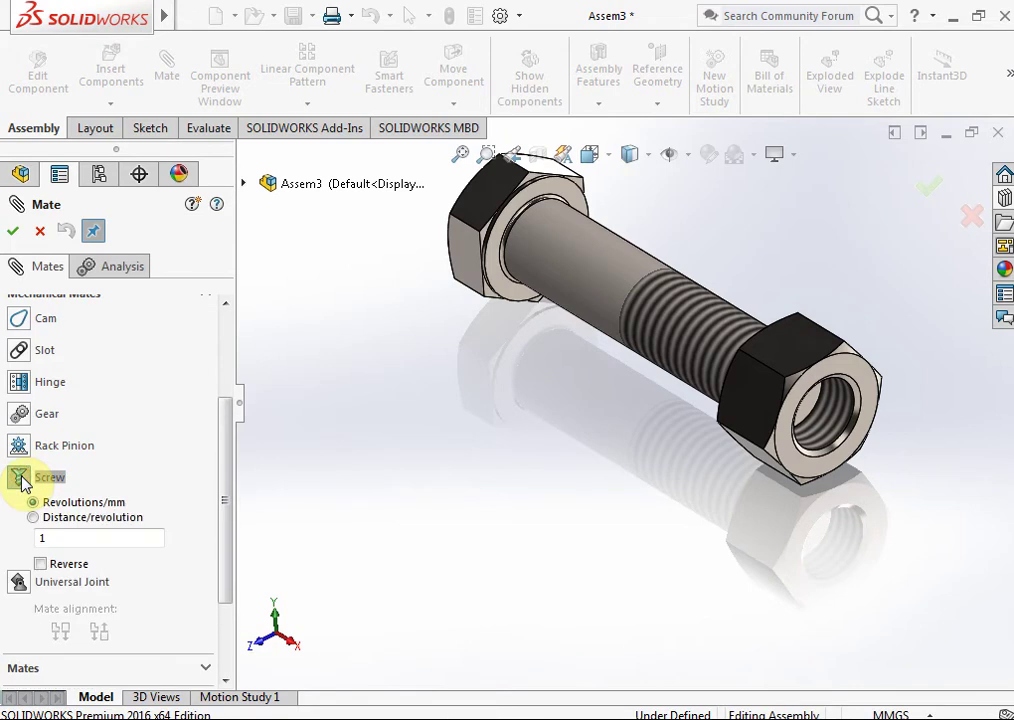
pyautogui.click(840, 430)
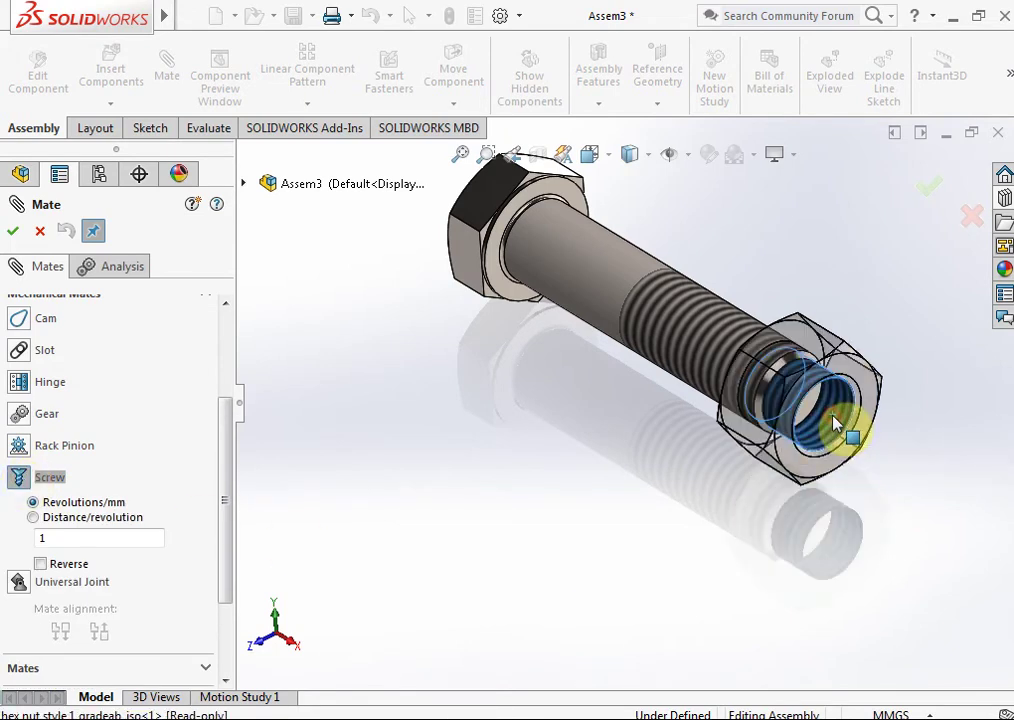
pyautogui.click(700, 328)
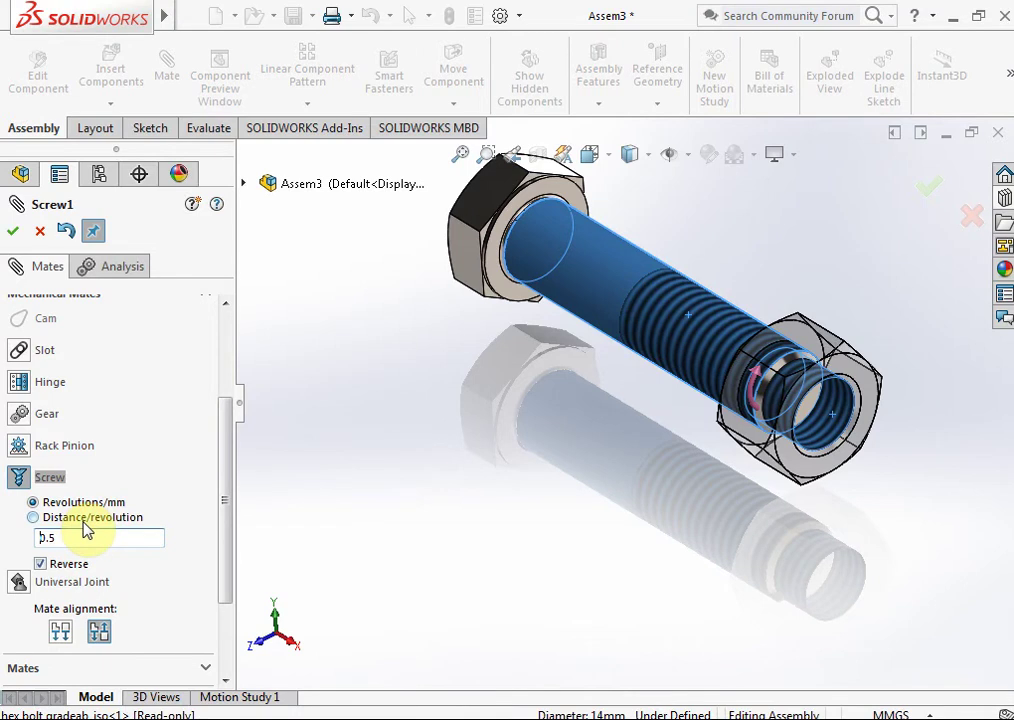
pyautogui.click(12, 233)
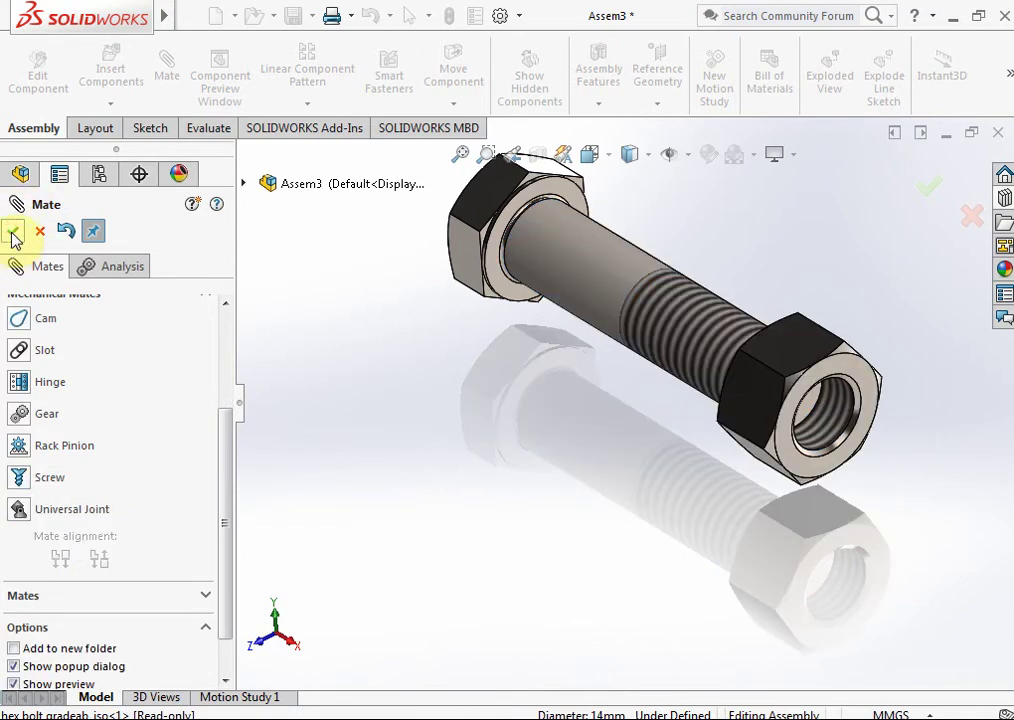
pyautogui.click(12, 233)
# Drag the nut back along the bolt until it rests where the plain shank meets the threads.
pyautogui.moveTo(835, 380)
pyautogui.mouseDown()
pyautogui.moveTo(703, 460)
pyautogui.moveTo(928, 464)
pyautogui.moveTo(849, 294)
pyautogui.moveTo(715, 290)
pyautogui.moveTo(698, 333)
pyautogui.moveTo(729, 444)
pyautogui.moveTo(717, 480)
pyautogui.moveTo(724, 376)
pyautogui.moveTo(672, 277)
pyautogui.moveTo(742, 195)
pyautogui.moveTo(819, 190)
pyautogui.moveTo(894, 509)
pyautogui.moveTo(640, 418)
pyautogui.moveTo(776, 188)
pyautogui.moveTo(860, 389)
pyautogui.moveTo(656, 548)
pyautogui.moveTo(614, 318)
pyautogui.moveTo(729, 181)
pyautogui.moveTo(815, 471)
pyautogui.moveTo(607, 552)
pyautogui.moveTo(617, 252)
pyautogui.moveTo(747, 611)
pyautogui.moveTo(629, 570)
pyautogui.moveTo(607, 516)
pyautogui.moveTo(657, 590)
pyautogui.moveTo(998, 484)
pyautogui.moveTo(686, 661)
pyautogui.moveTo(878, 466)
pyautogui.moveTo(980, 444)
pyautogui.moveTo(758, 215)
pyautogui.moveTo(797, 186)
pyautogui.moveTo(754, 242)
pyautogui.moveTo(845, 455)
pyautogui.moveTo(566, 561)
pyautogui.moveTo(450, 188)
pyautogui.moveTo(880, 145)
pyautogui.moveTo(742, 556)
pyautogui.moveTo(550, 503)
pyautogui.moveTo(573, 326)
pyautogui.moveTo(715, 543)
pyautogui.moveTo(766, 576)
pyautogui.moveTo(770, 464)
pyautogui.moveTo(708, 482)
pyautogui.moveTo(889, 500)
pyautogui.moveTo(893, 254)
pyautogui.mouseUp()
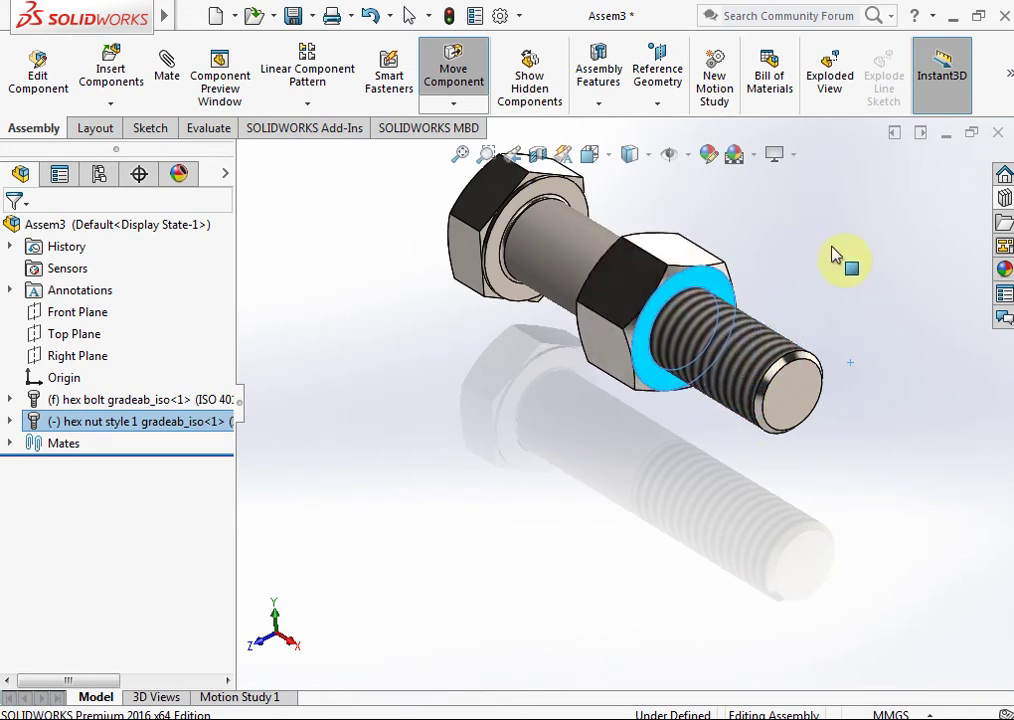
pyautogui.press('Escape')
pyautogui.moveTo(729, 312)
pyautogui.mouseDown(button='middle')
pyautogui.moveTo(789, 322)
pyautogui.moveTo(781, 344)
pyautogui.mouseUp(button='middle')
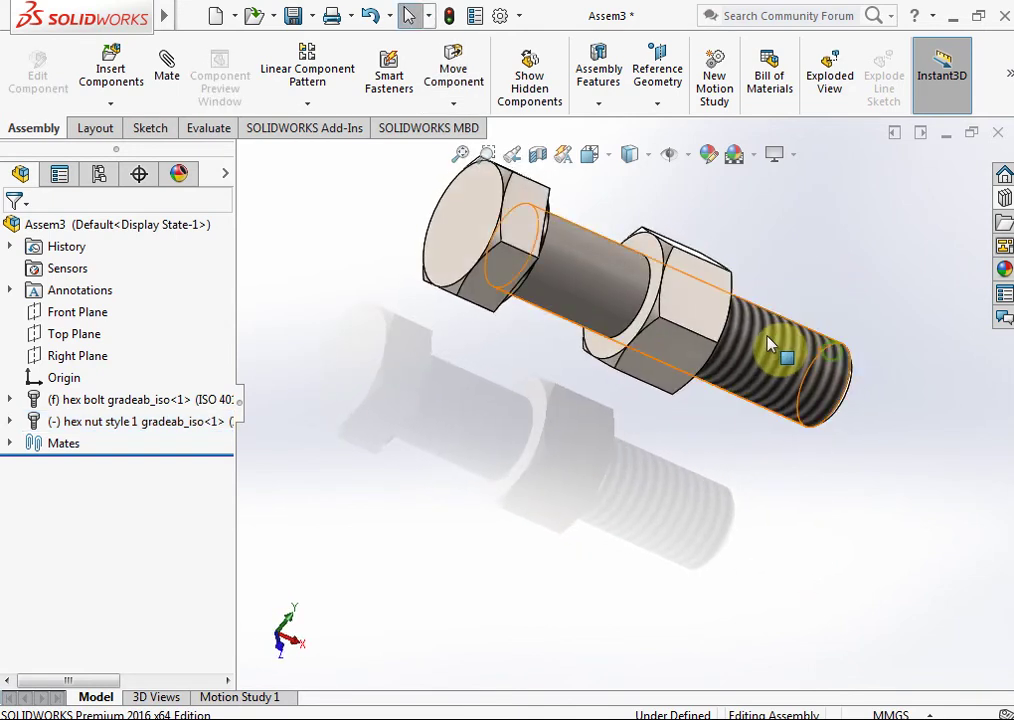
pyautogui.click(672, 321)
pyautogui.moveTo(667, 360)
pyautogui.mouseDown(button='middle')
pyautogui.moveTo(588, 414)
pyautogui.moveTo(708, 294)
pyautogui.moveTo(654, 385)
pyautogui.moveTo(736, 362)
pyautogui.moveTo(708, 290)
pyautogui.mouseUp(button='middle')
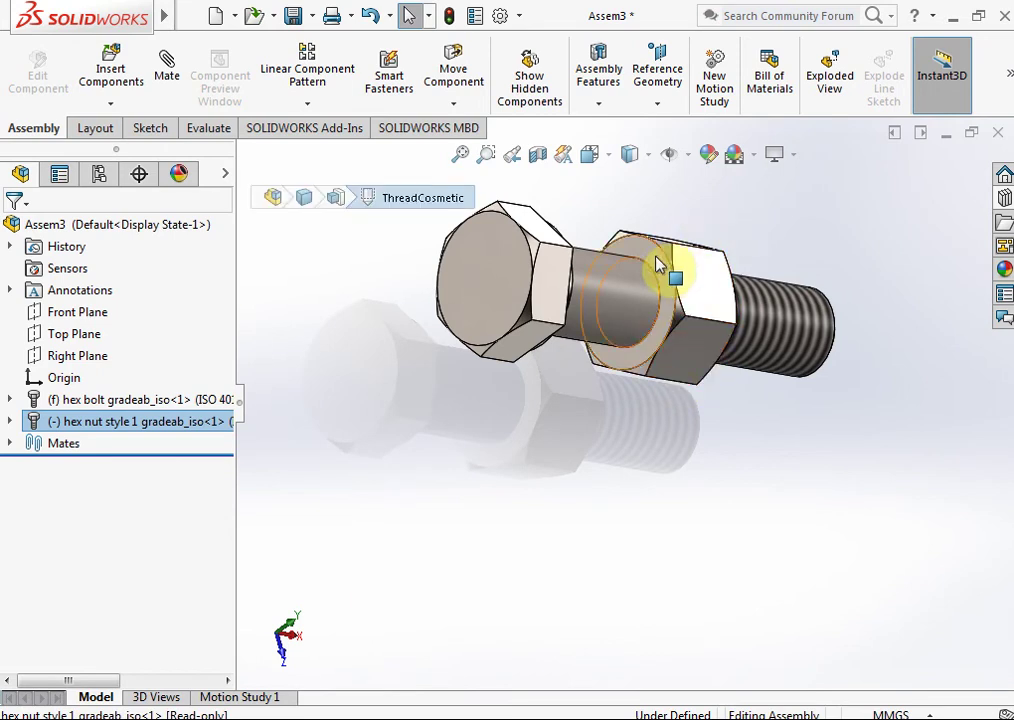
pyautogui.moveTo(658, 265)
pyautogui.mouseDown()
pyautogui.moveTo(668, 344)
pyautogui.moveTo(554, 340)
pyautogui.moveTo(659, 253)
pyautogui.moveTo(575, 402)
pyautogui.moveTo(704, 297)
pyautogui.moveTo(646, 200)
pyautogui.moveTo(551, 336)
pyautogui.moveTo(597, 250)
pyautogui.moveTo(745, 462)
pyautogui.mouseUp()
pyautogui.moveTo(819, 468); pyautogui.dragTo(740, 350, button='middle')
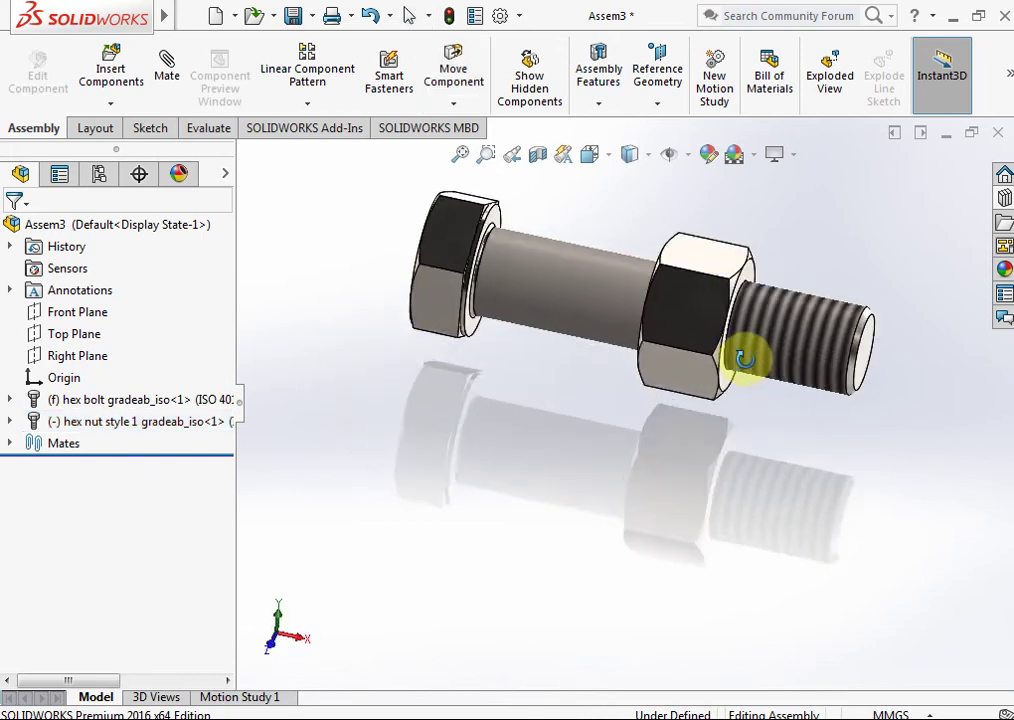
# Measure the distance between the bolt's end face and the nut face.
pyautogui.click(200, 134)
pyautogui.scroll(-3, 840, 340)
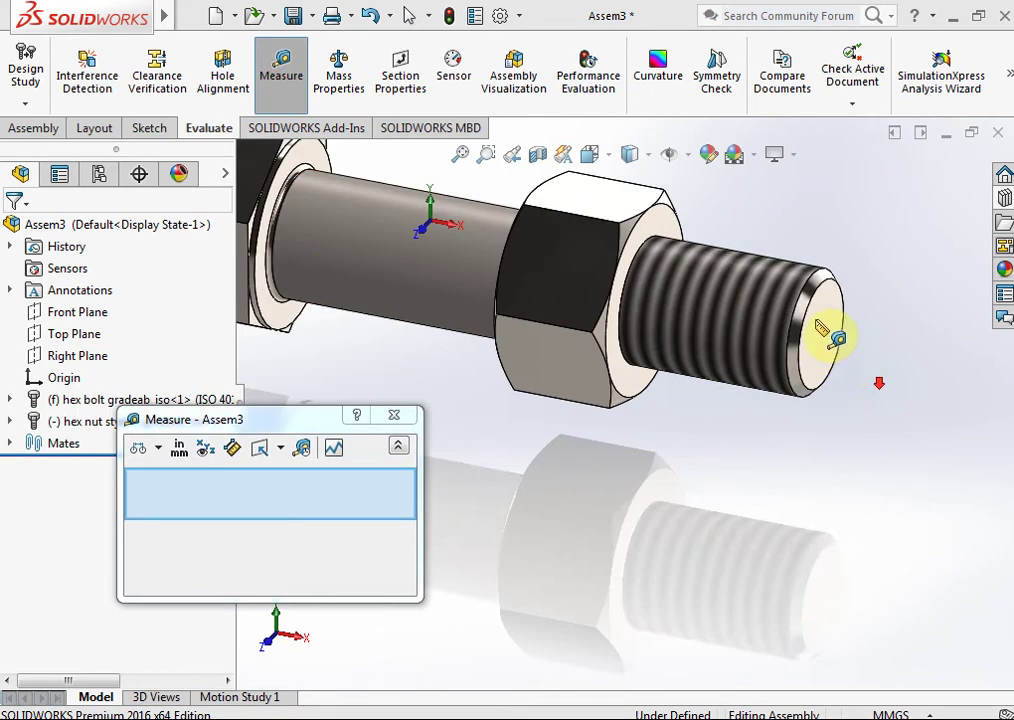
pyautogui.click(837, 335)
pyautogui.click(668, 222)
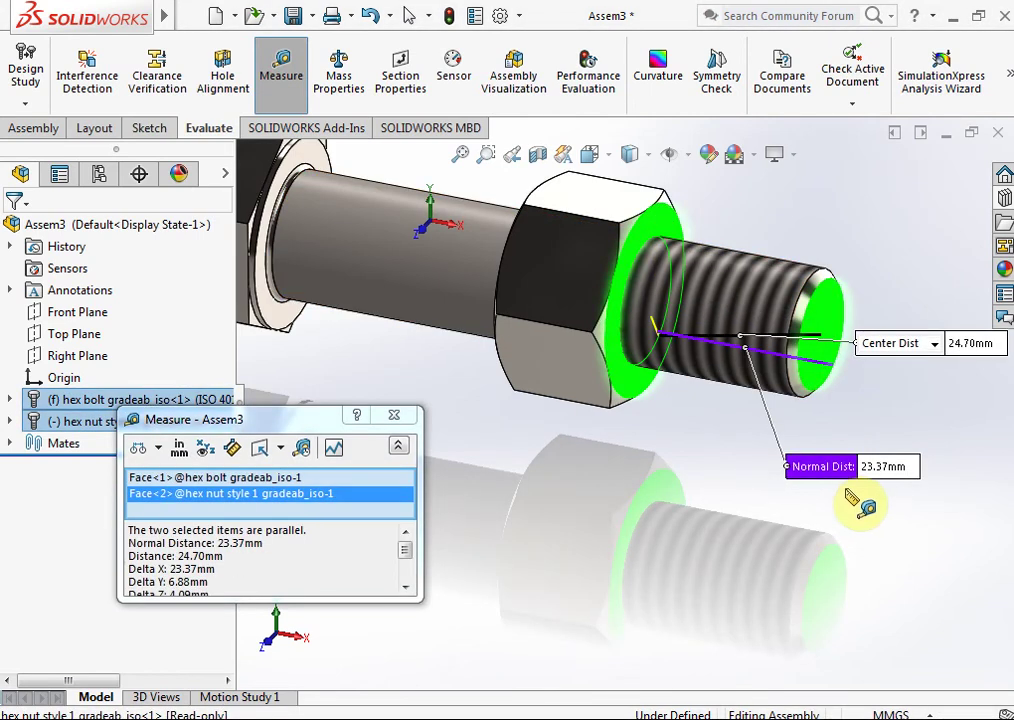
pyautogui.moveTo(893, 483); pyautogui.dragTo(793, 490)
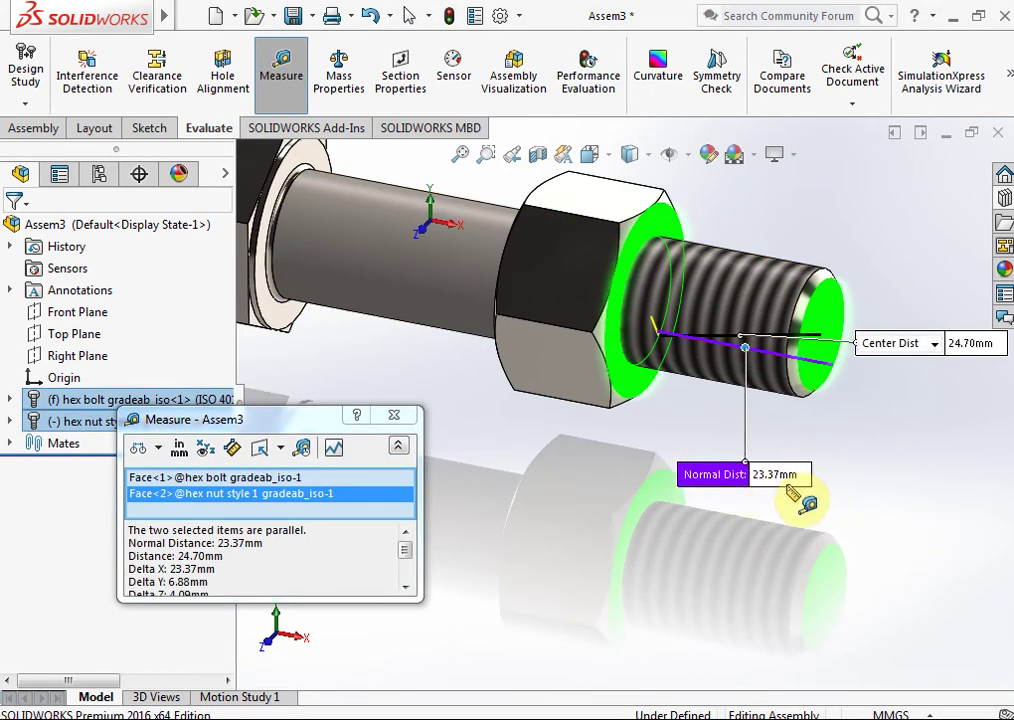
# Close the measurement, zoom out to the whole assembly, and return to the Assembly commands.
pyautogui.click(781, 595)
pyautogui.scroll(3, 708, 339)
pyautogui.scroll(2, 708, 339)
pyautogui.click(281, 75)
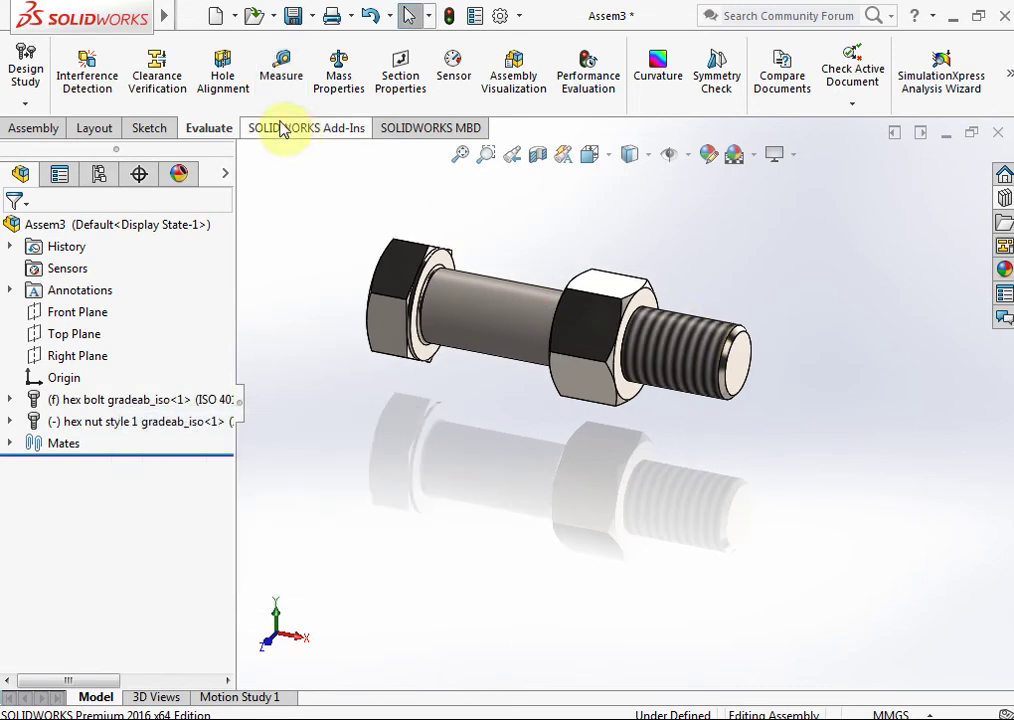
pyautogui.click(40, 130)
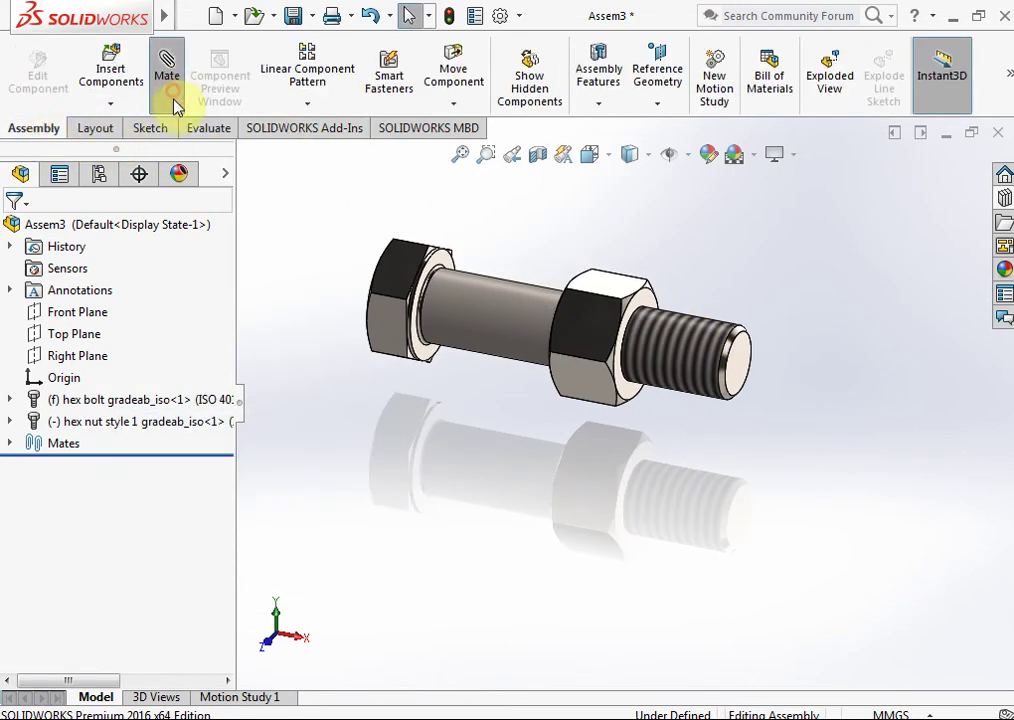
# Add a limit distance mate between the bolt end face and nut face with maximum 23.37 mm.
pyautogui.click(172, 95)
pyautogui.click(137, 401)
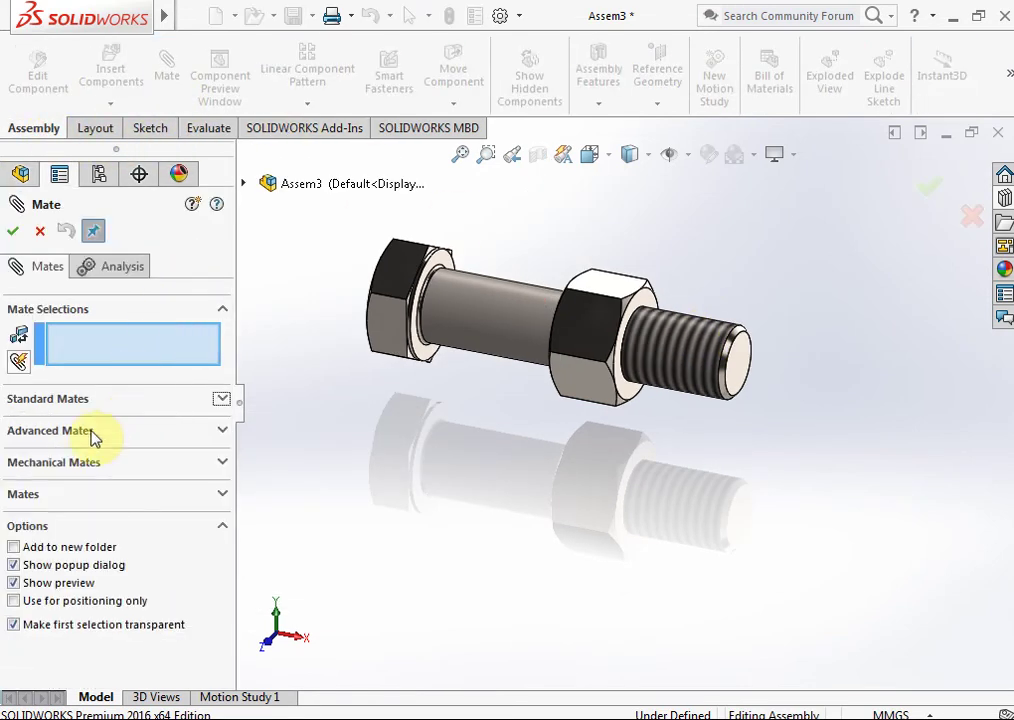
pyautogui.click(92, 432)
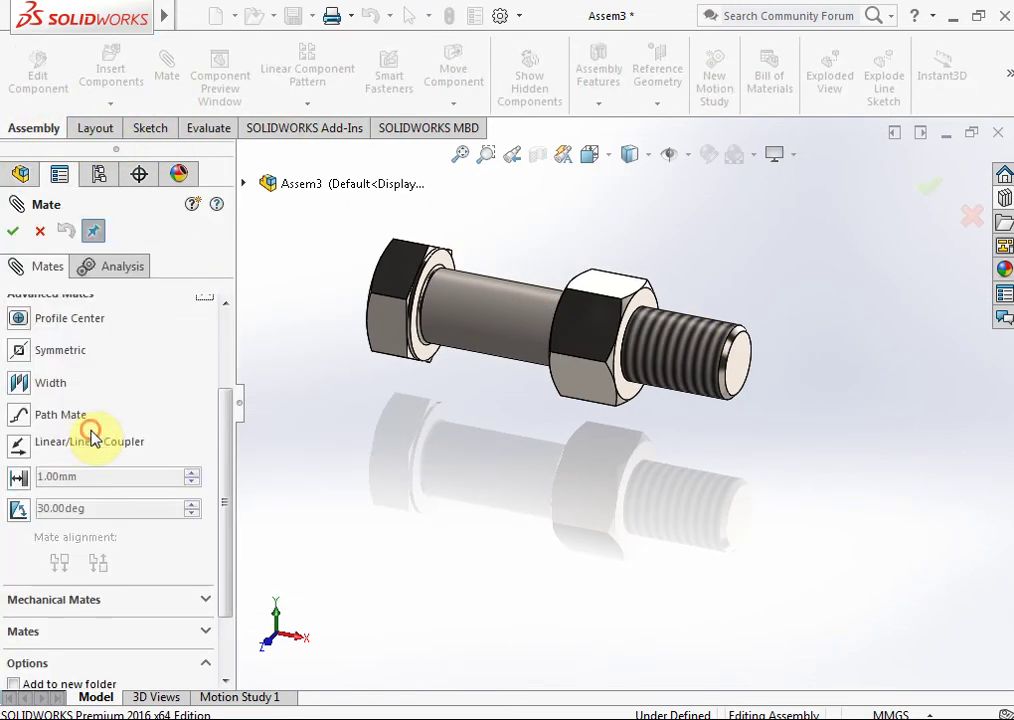
pyautogui.click(20, 479)
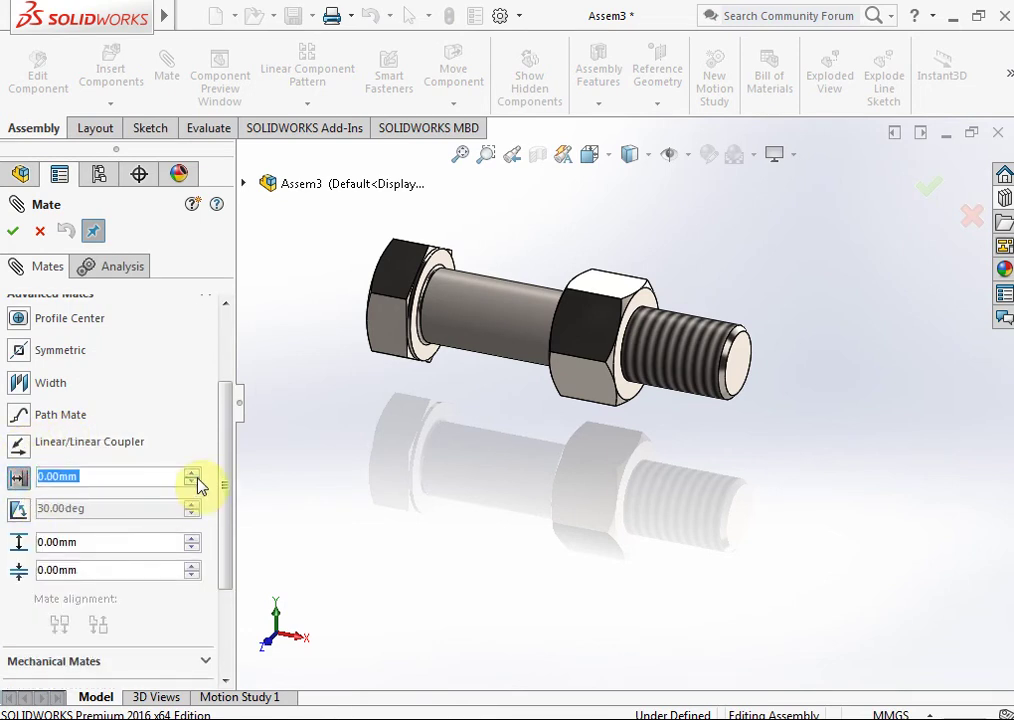
pyautogui.click(737, 364)
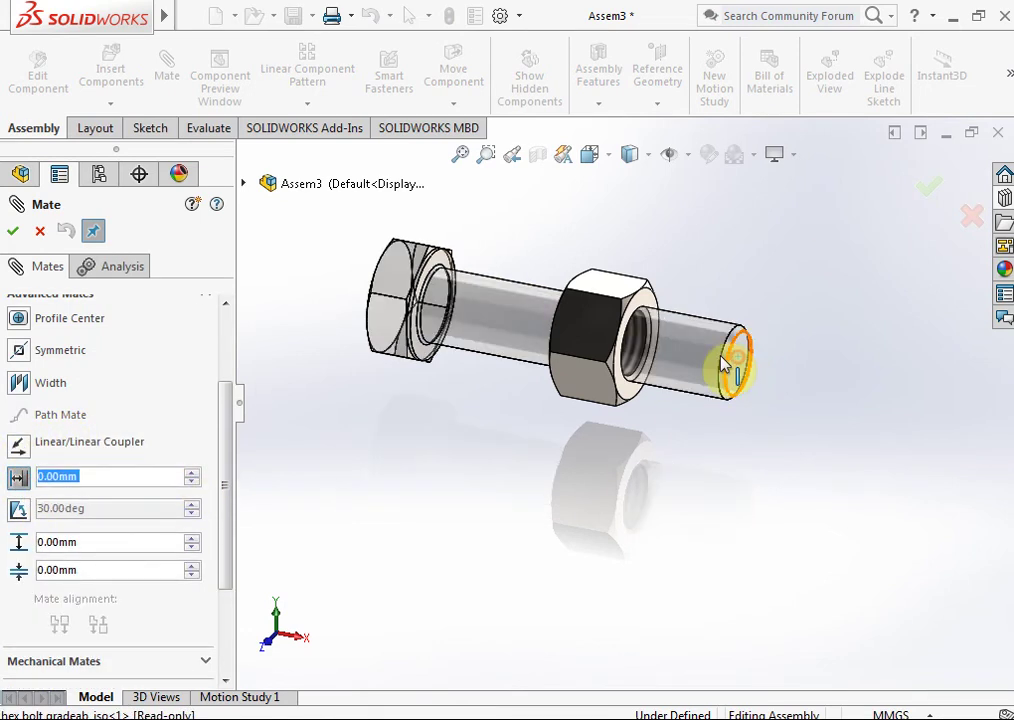
pyautogui.scroll(-3, 656, 314)
pyautogui.click(645, 316)
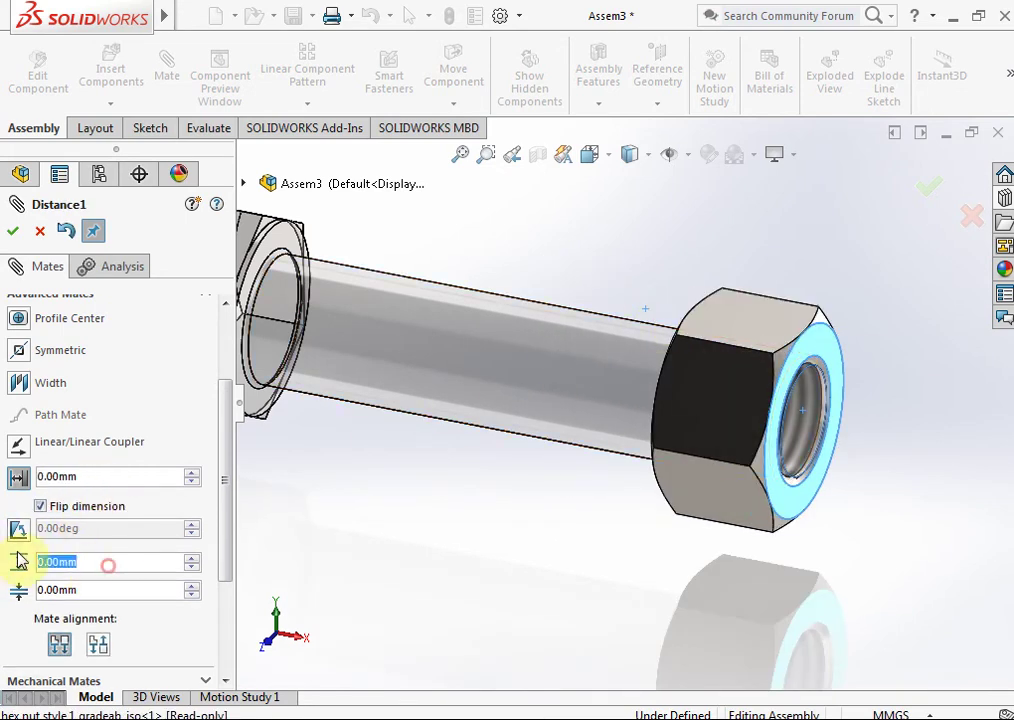
pyautogui.write('23.37')
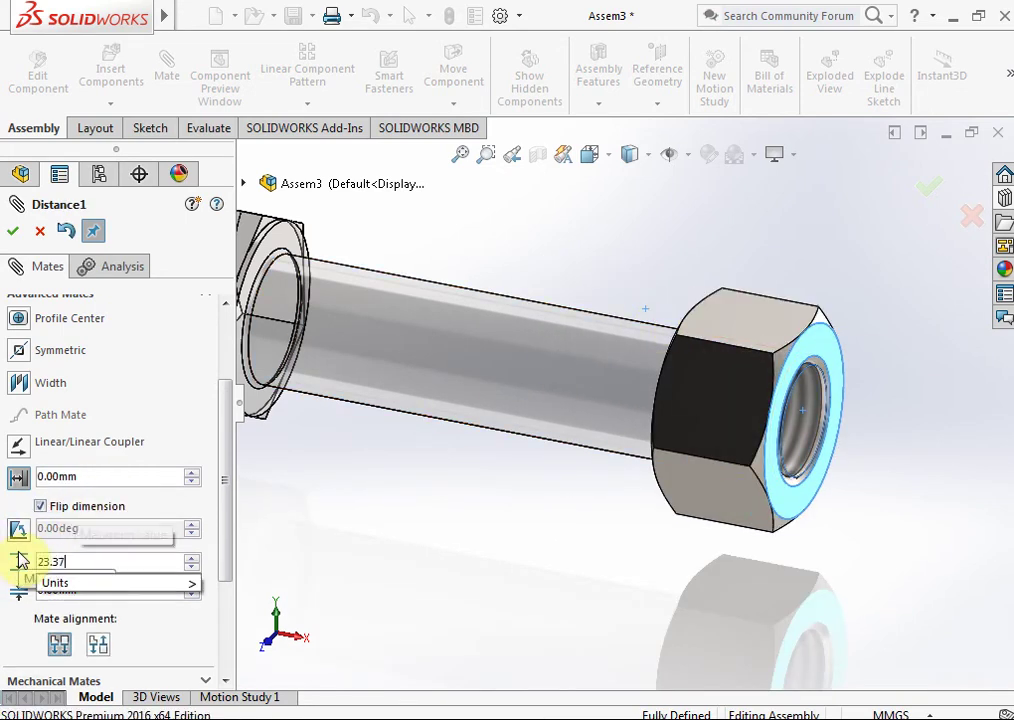
pyautogui.click(82, 562)
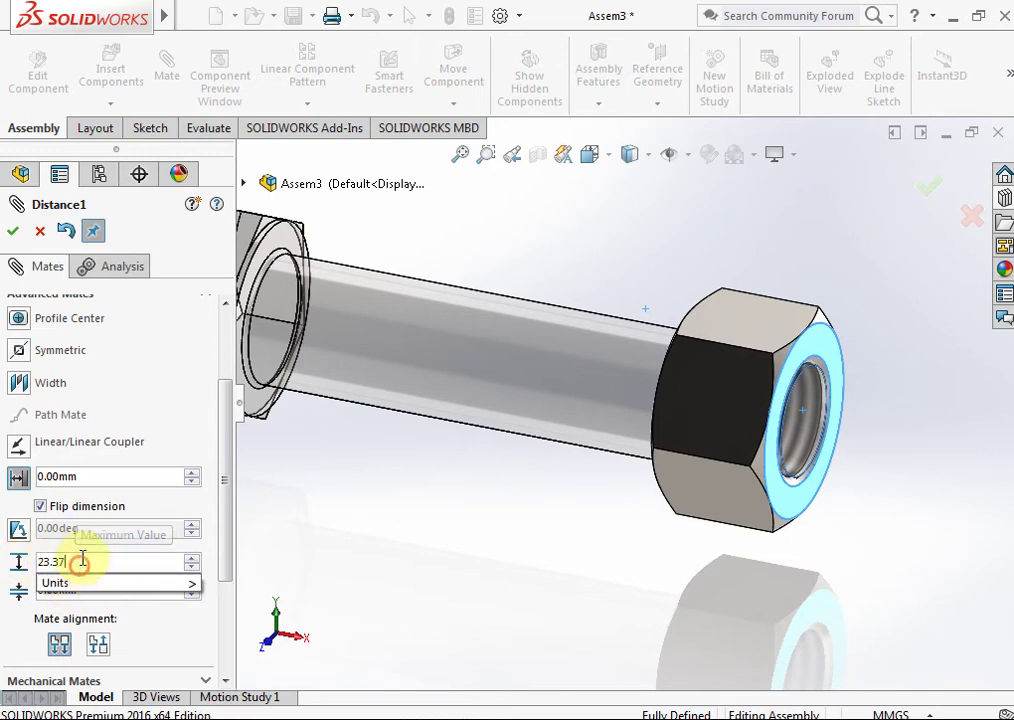
pyautogui.click(16, 238)
pyautogui.click(14, 233)
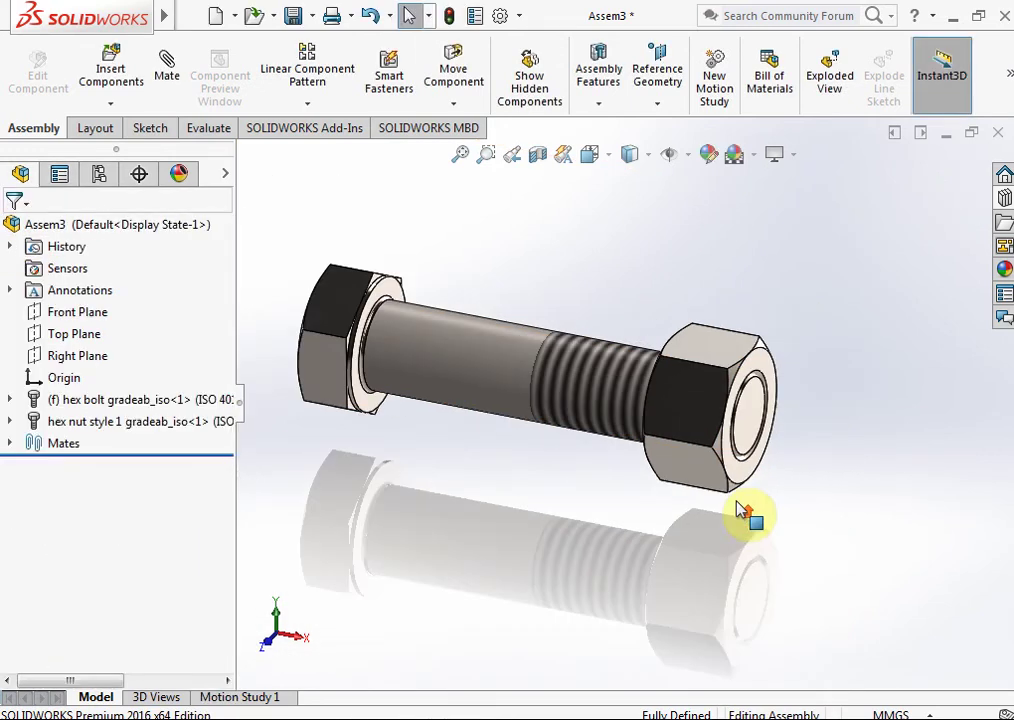
# Drag the hex nut along the bolt threads with Move Component, then release it.
pyautogui.click(690, 469)
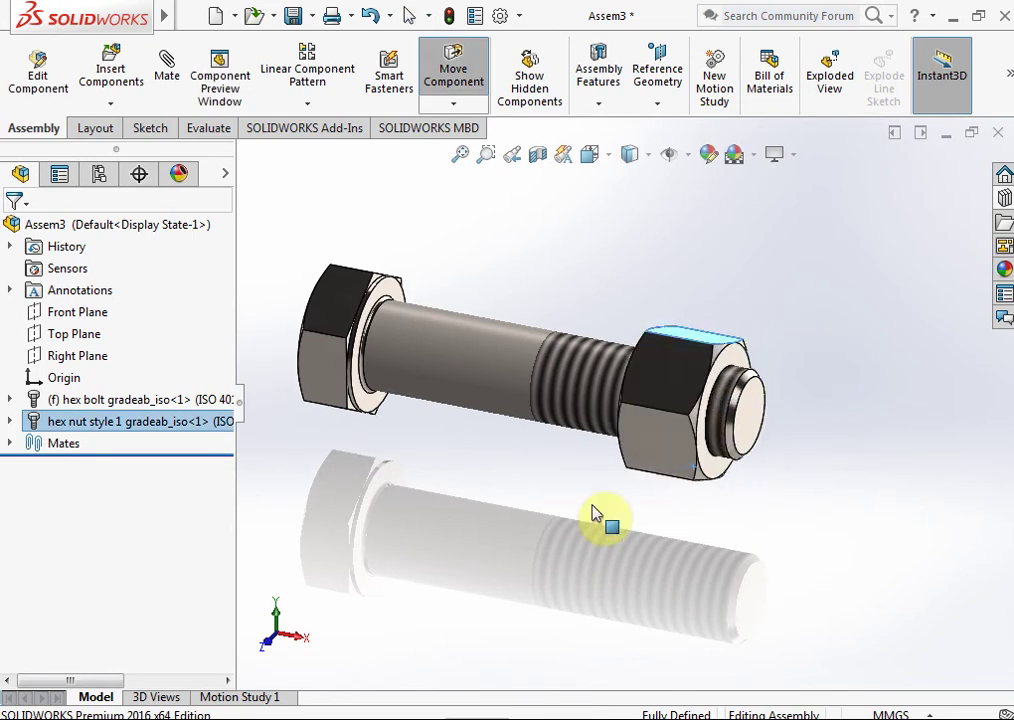
pyautogui.moveTo(725, 370); pyautogui.dragTo(693, 367)
pyautogui.moveTo(693, 367); pyautogui.dragTo(700, 389, button='middle')
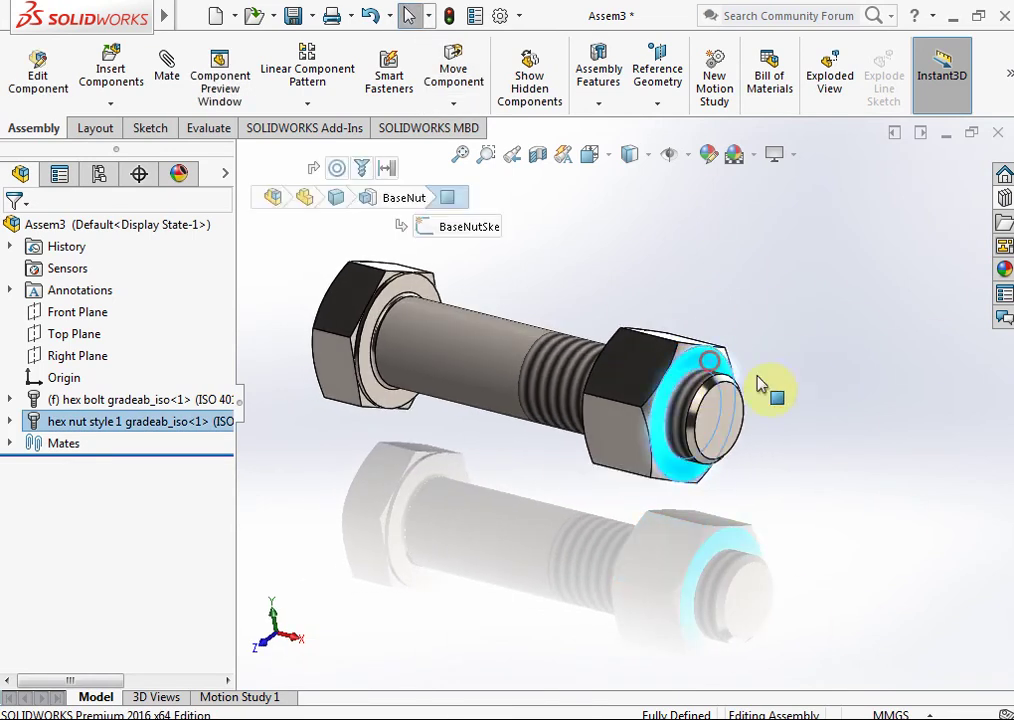
pyautogui.moveTo(763, 385)
pyautogui.mouseDown()
pyautogui.moveTo(679, 594)
pyautogui.moveTo(573, 258)
pyautogui.moveTo(724, 396)
pyautogui.moveTo(491, 482)
pyautogui.moveTo(498, 287)
pyautogui.moveTo(483, 342)
pyautogui.mouseUp()
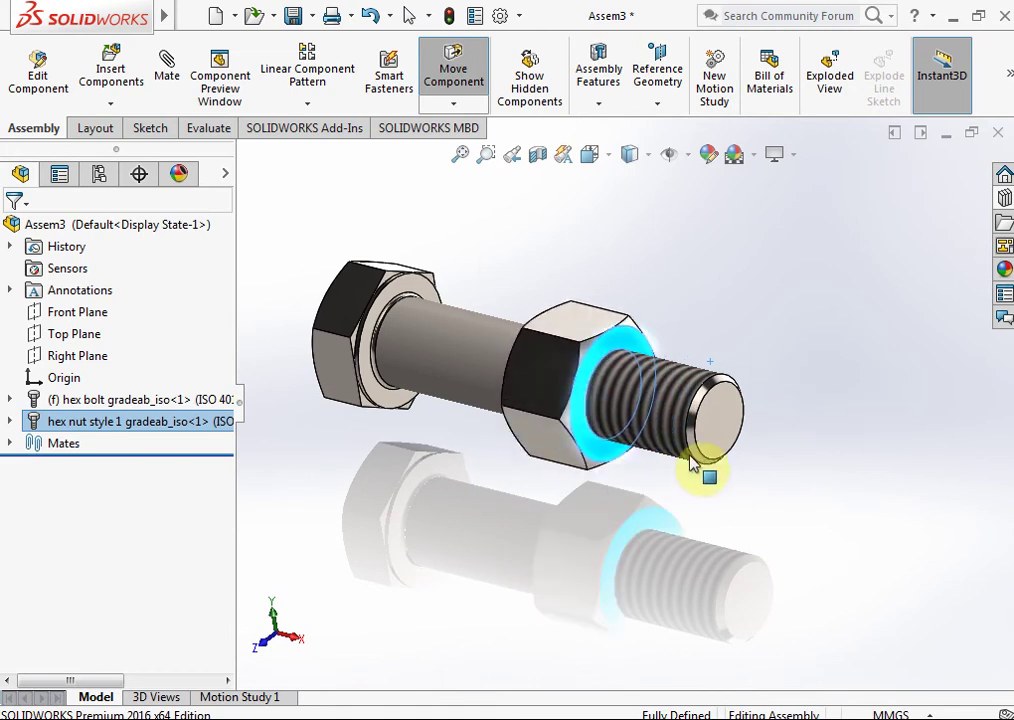
pyautogui.rightClick(700, 212)
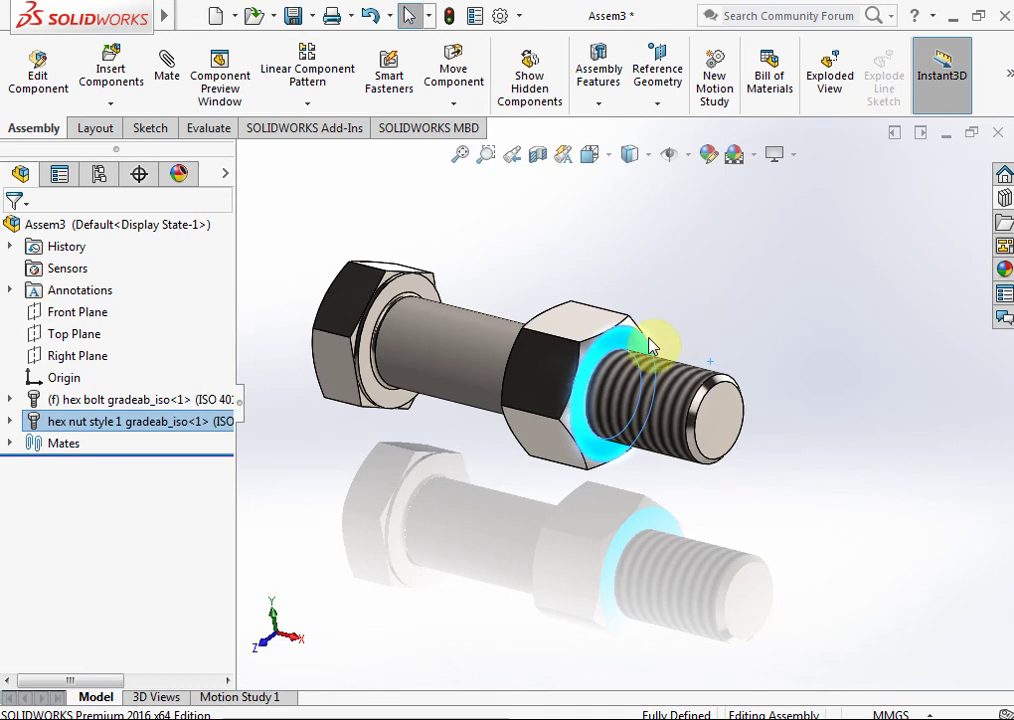
pyautogui.click(720, 301)
# Drag the nut by its ring face until it stops flush with the bolt's end face.
pyautogui.scroll(2, 720, 375)
pyautogui.moveTo(720, 375); pyautogui.dragTo(603, 420, button='middle')
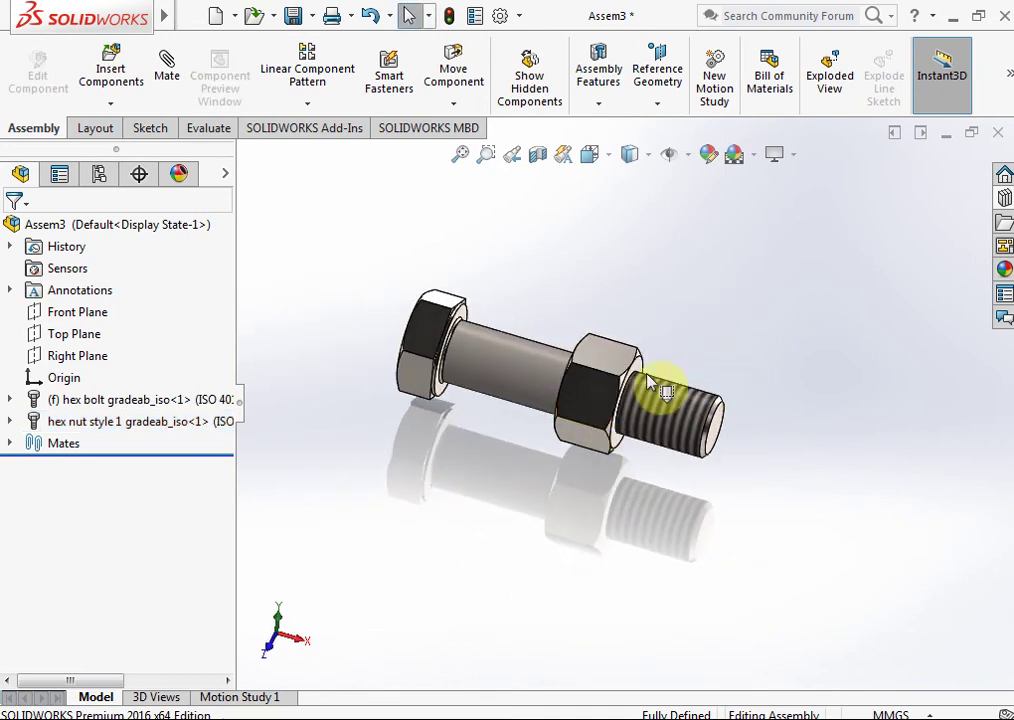
pyautogui.scroll(-3, 655, 370)
pyautogui.click(600, 410)
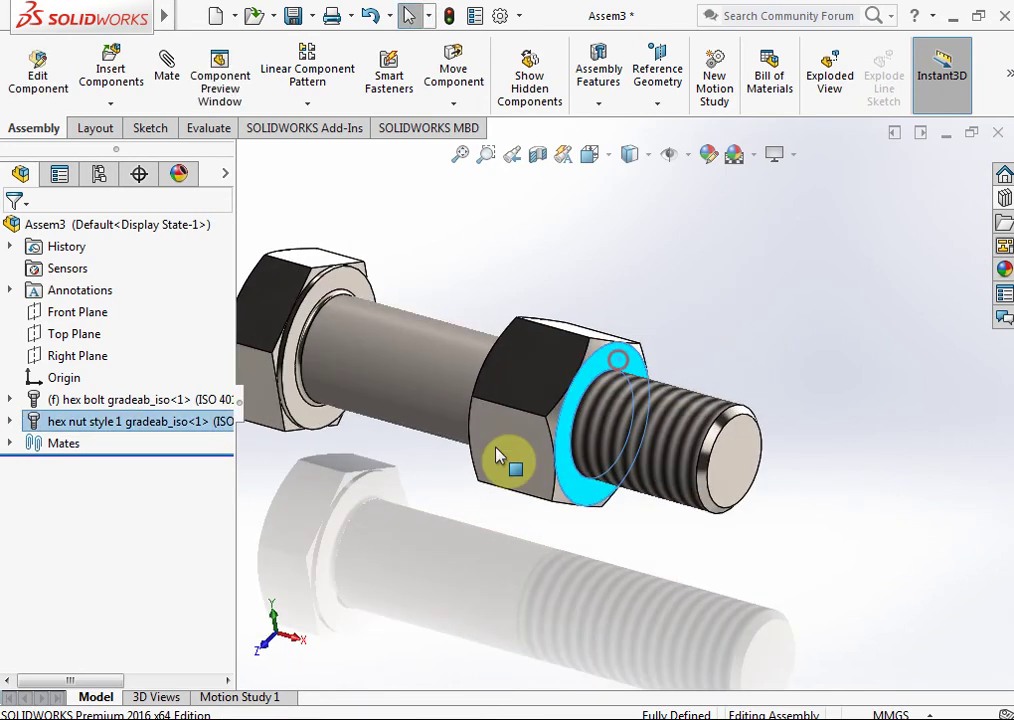
pyautogui.moveTo(497, 455)
pyautogui.mouseDown()
pyautogui.moveTo(493, 577)
pyautogui.moveTo(883, 604)
pyautogui.moveTo(640, 265)
pyautogui.moveTo(858, 665)
pyautogui.moveTo(539, 434)
pyautogui.moveTo(679, 226)
pyautogui.moveTo(978, 532)
pyautogui.moveTo(652, 432)
pyautogui.moveTo(1001, 475)
pyautogui.mouseUp()
pyautogui.click(876, 446)
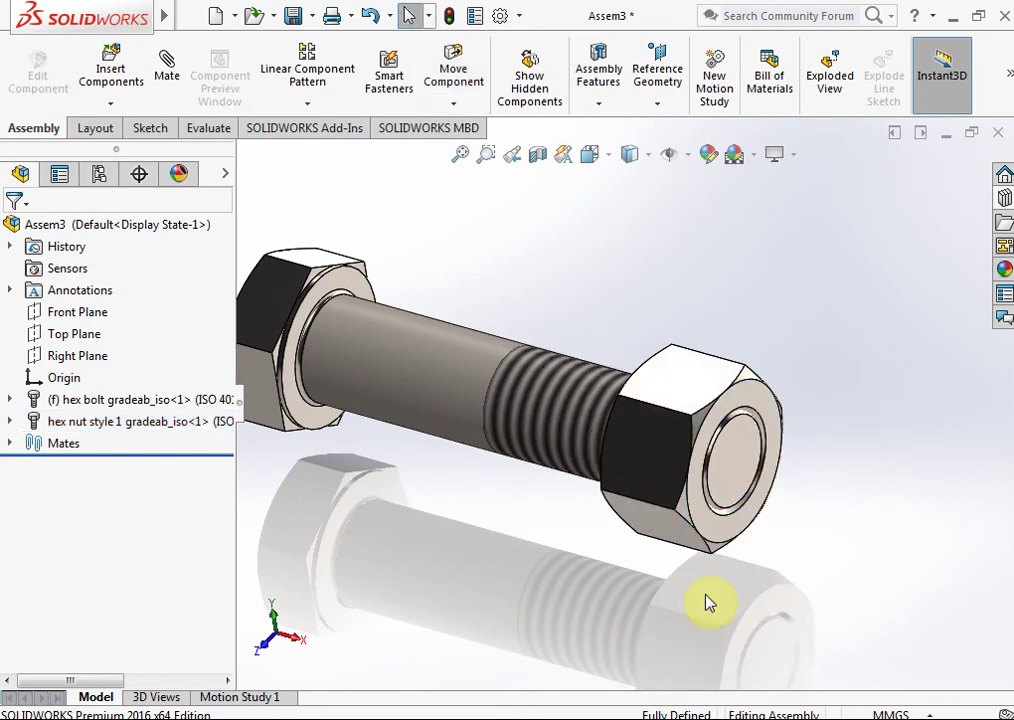
# Add RotaryMotor1, a 30 RPM rotary motor on the hex nut's face, in Motion Study 1.
pyautogui.click(248, 698)
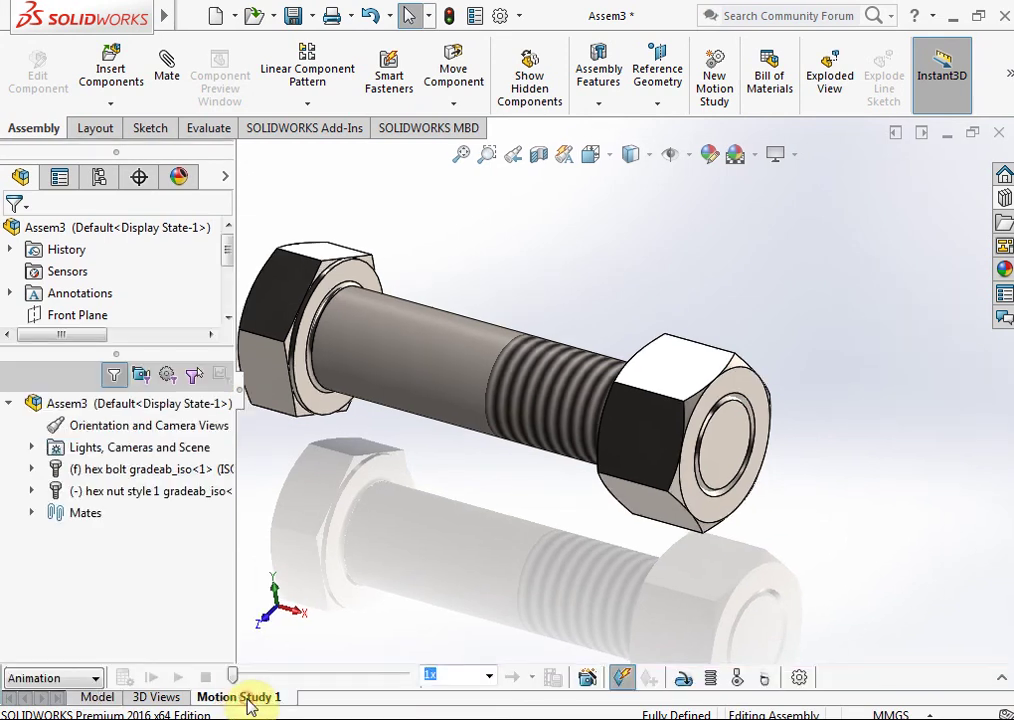
pyautogui.click(681, 679)
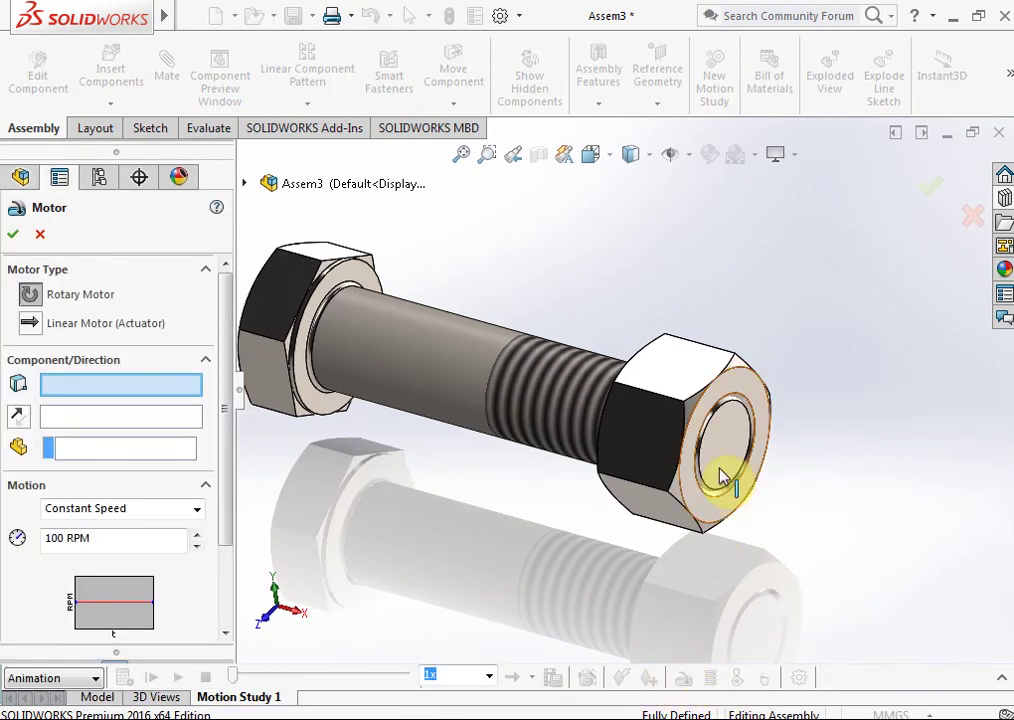
pyautogui.click(752, 395)
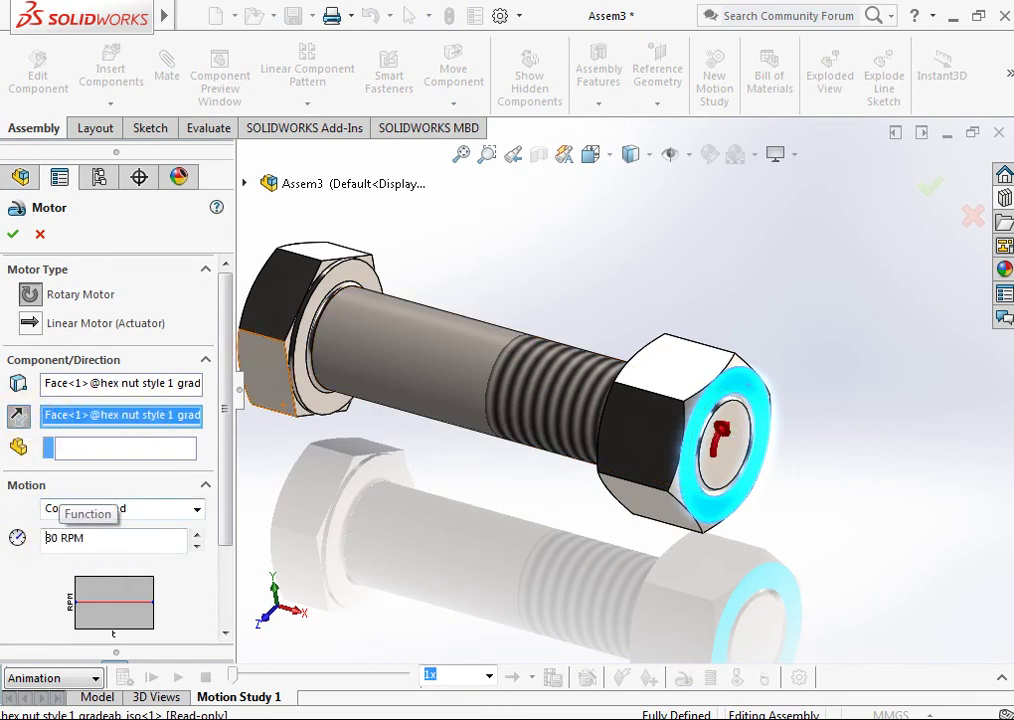
pyautogui.click(17, 234)
pyautogui.click(1003, 678)
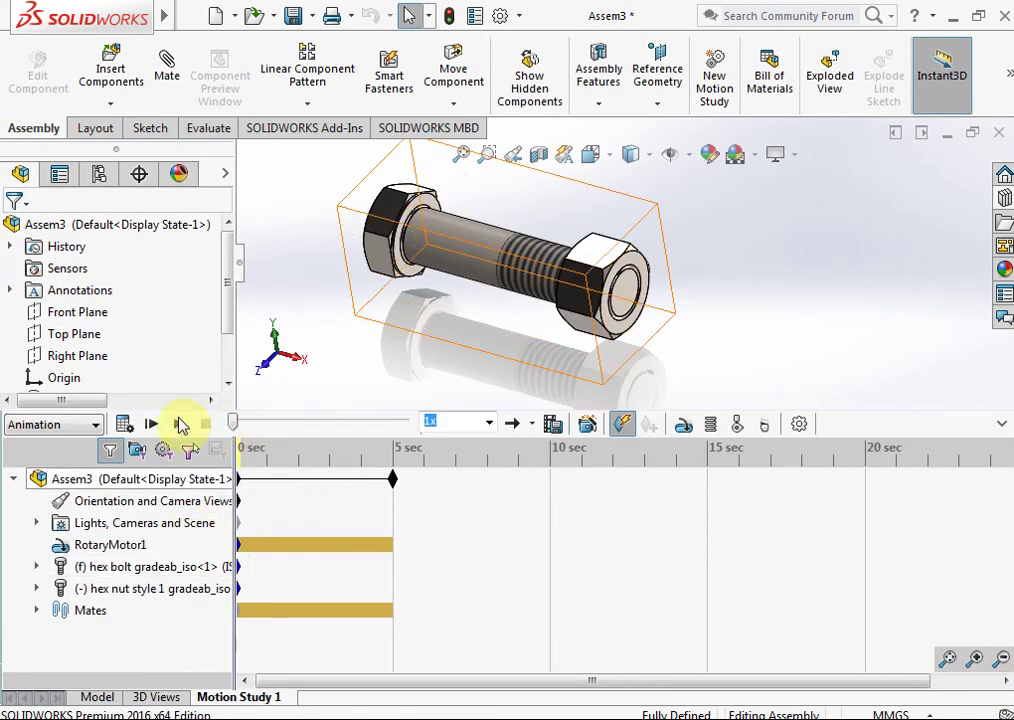
# Play the study, extend it to 20 seconds, and replay the nut screwing toward the bolt head.
pyautogui.click(153, 426)
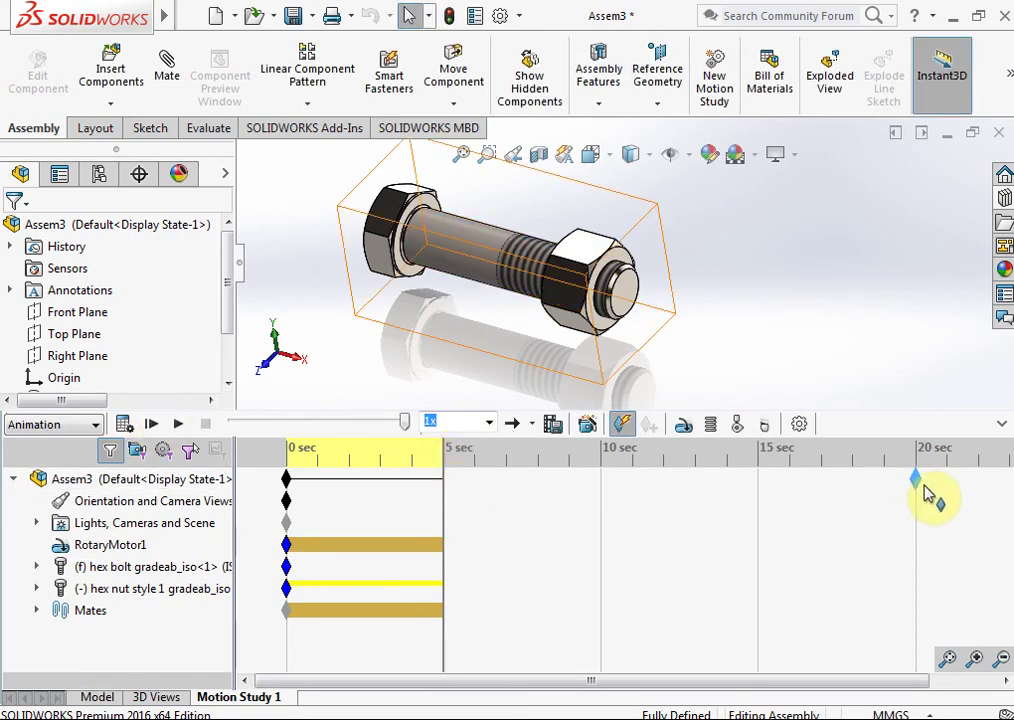
pyautogui.moveTo(925, 493); pyautogui.dragTo(922, 488)
pyautogui.click(178, 427)
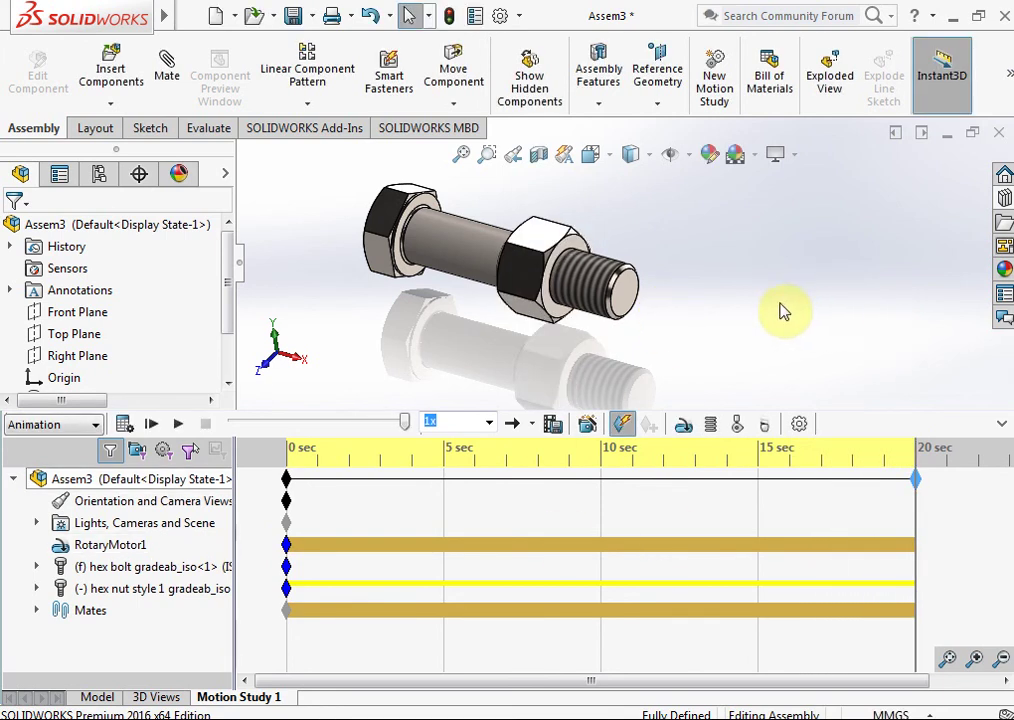
pyautogui.click(1001, 428)
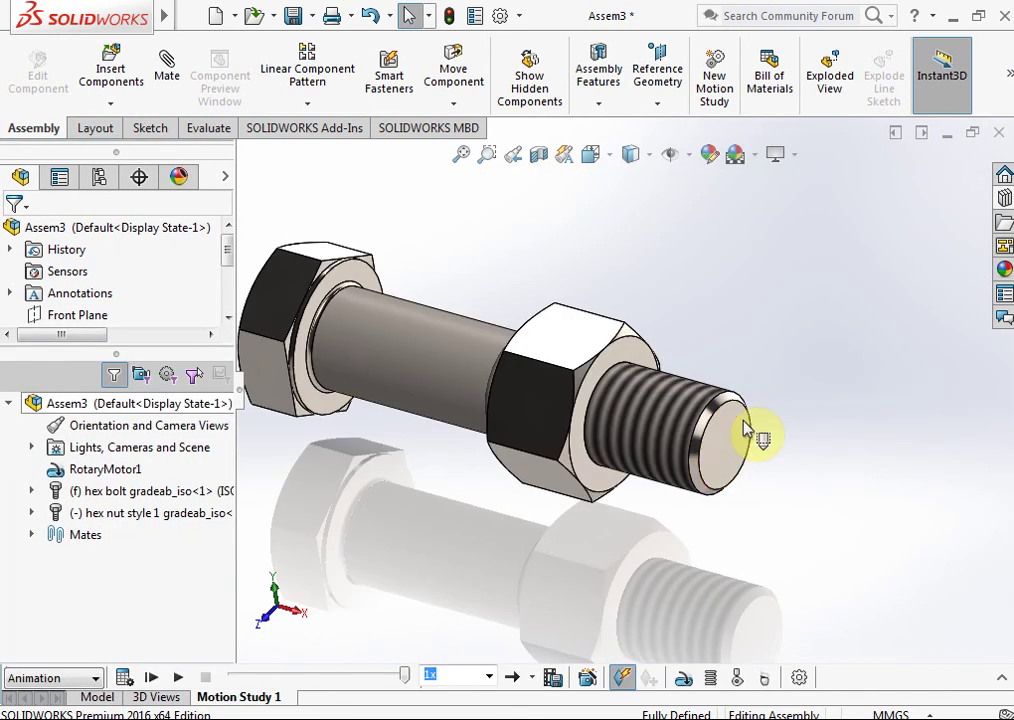
# Export the animation as Assem3.avi on the Desktop with Microsoft Video 1 compression, quality 85.
pyautogui.click(555, 678)
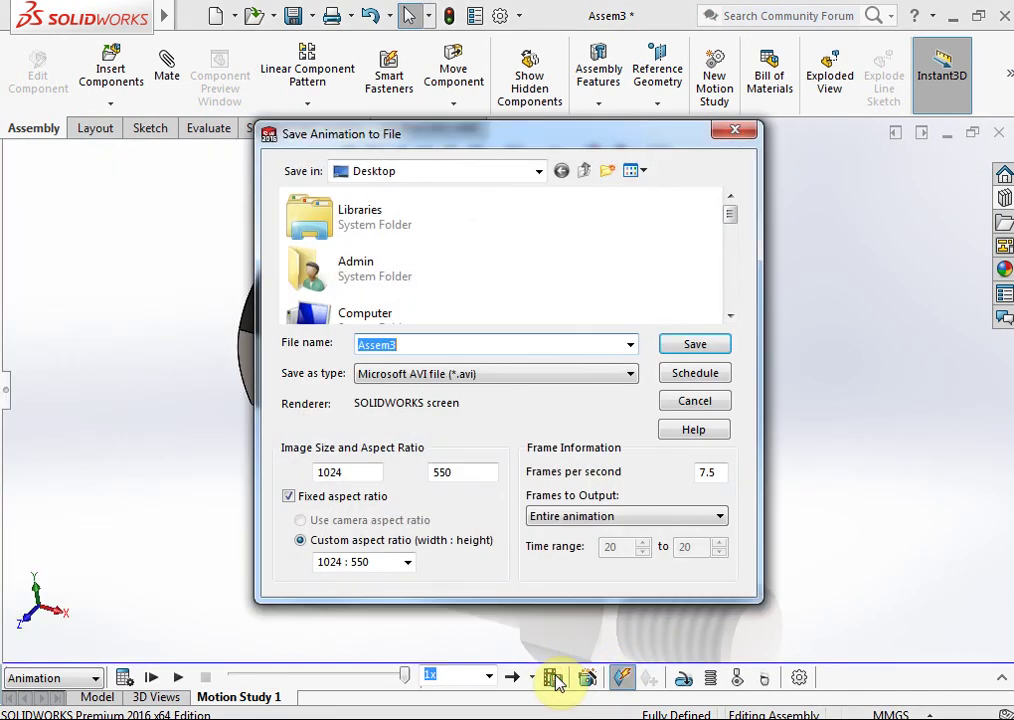
pyautogui.click(701, 346)
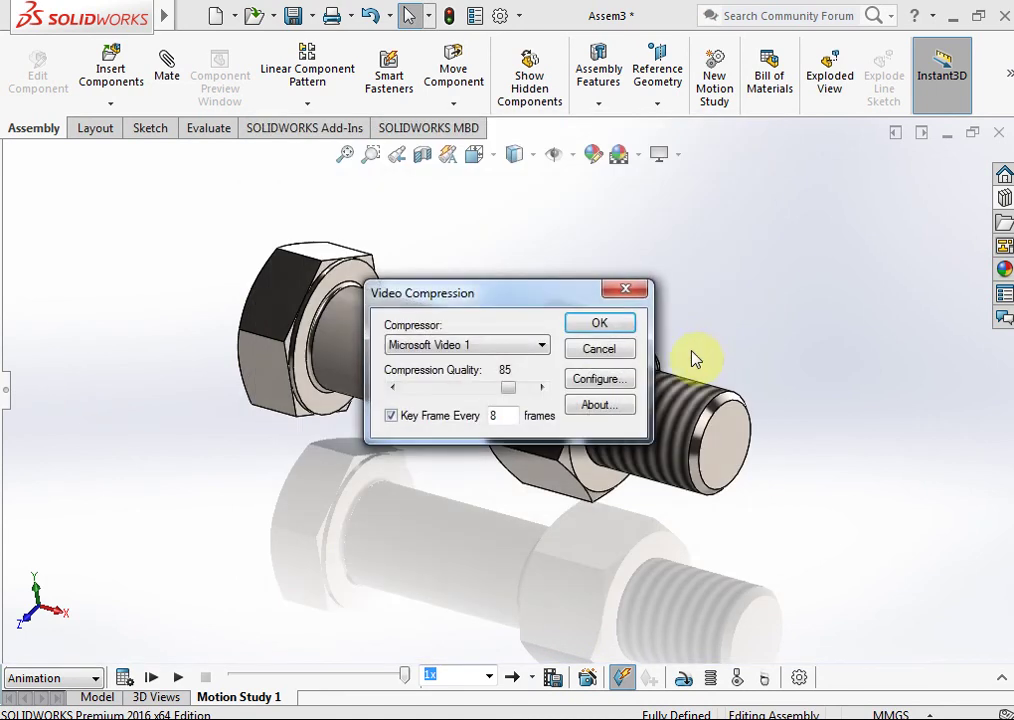
pyautogui.click(596, 326)
pyautogui.click(500, 373)
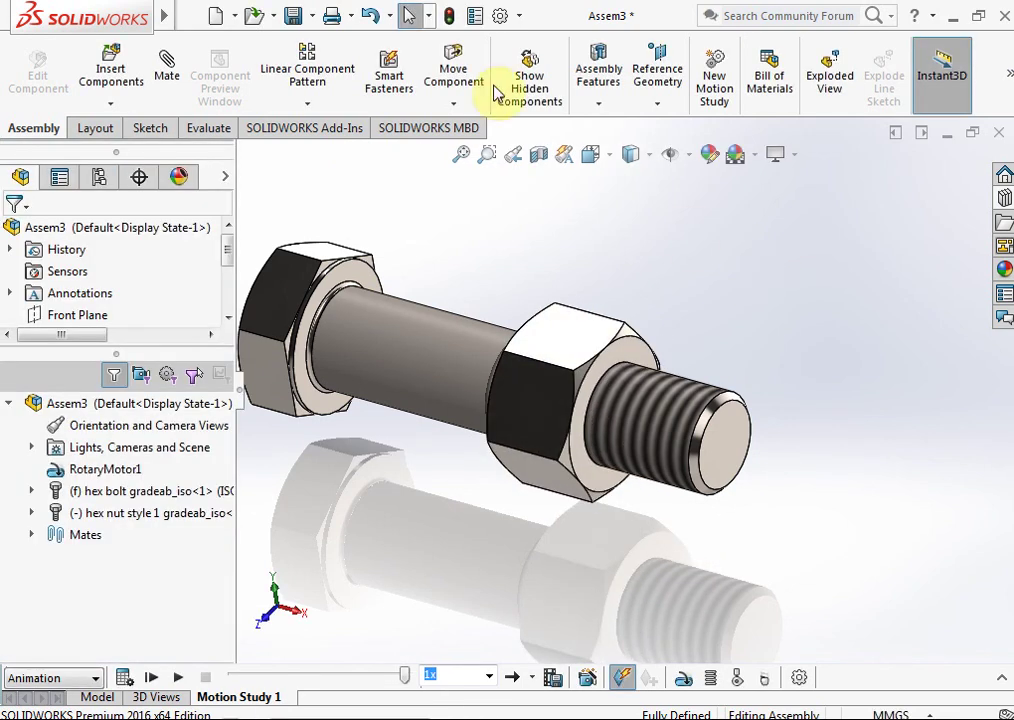
# Find the Assem3 video in the Desktop folder and start playing it.
pyautogui.click(254, 16)
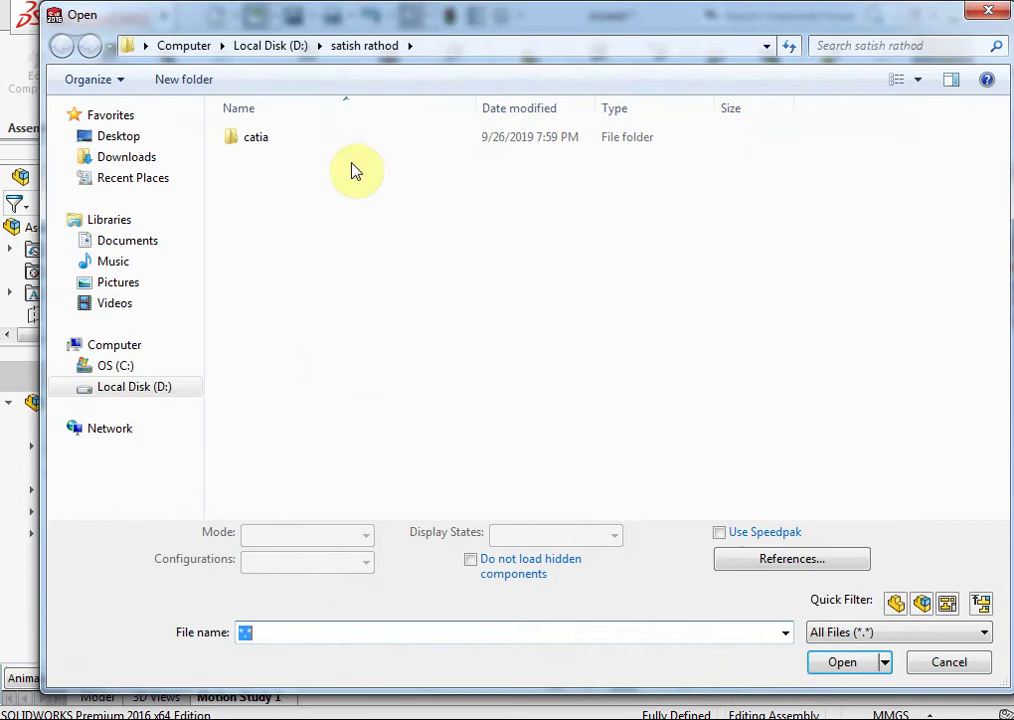
pyautogui.click(118, 137)
pyautogui.click(322, 322)
pyautogui.scroll(-5, 340, 330)
pyautogui.click(596, 327)
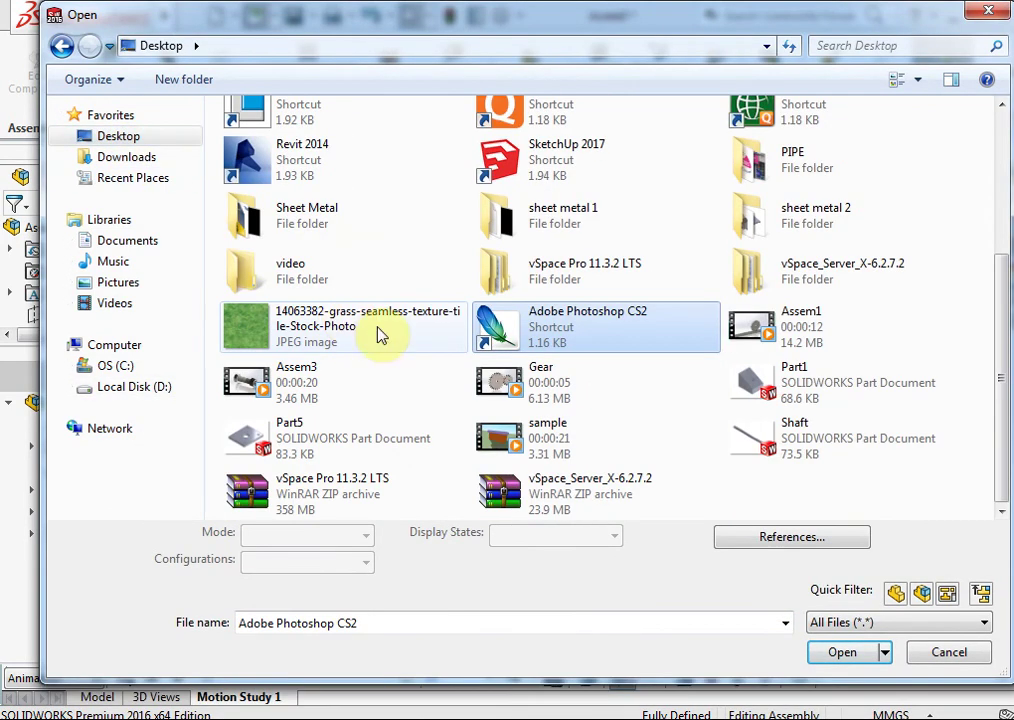
pyautogui.click(764, 334)
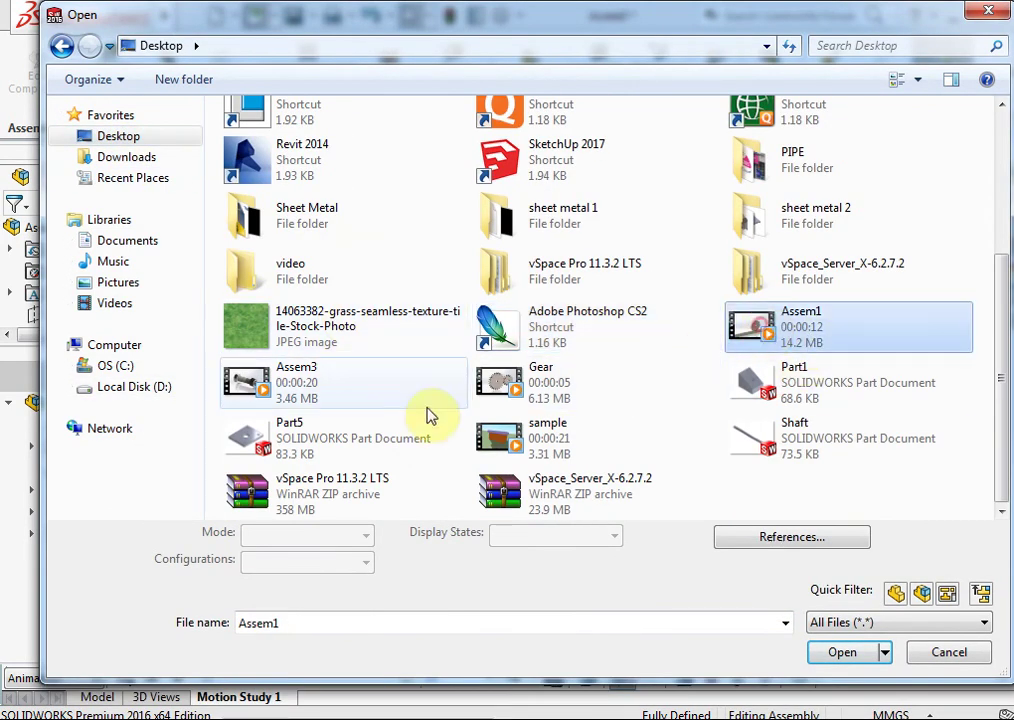
pyautogui.rightClick(316, 402)
pyautogui.click(366, 336)
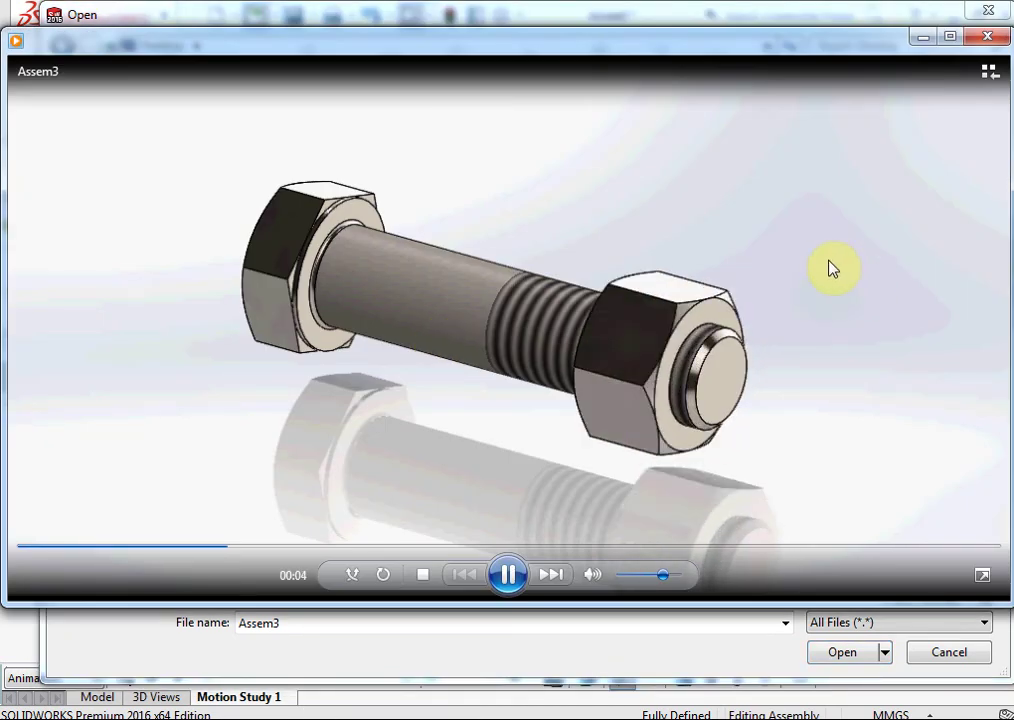
# Maximize Windows Media Player and let the Assem3 video play to its end.
pyautogui.click(950, 36)
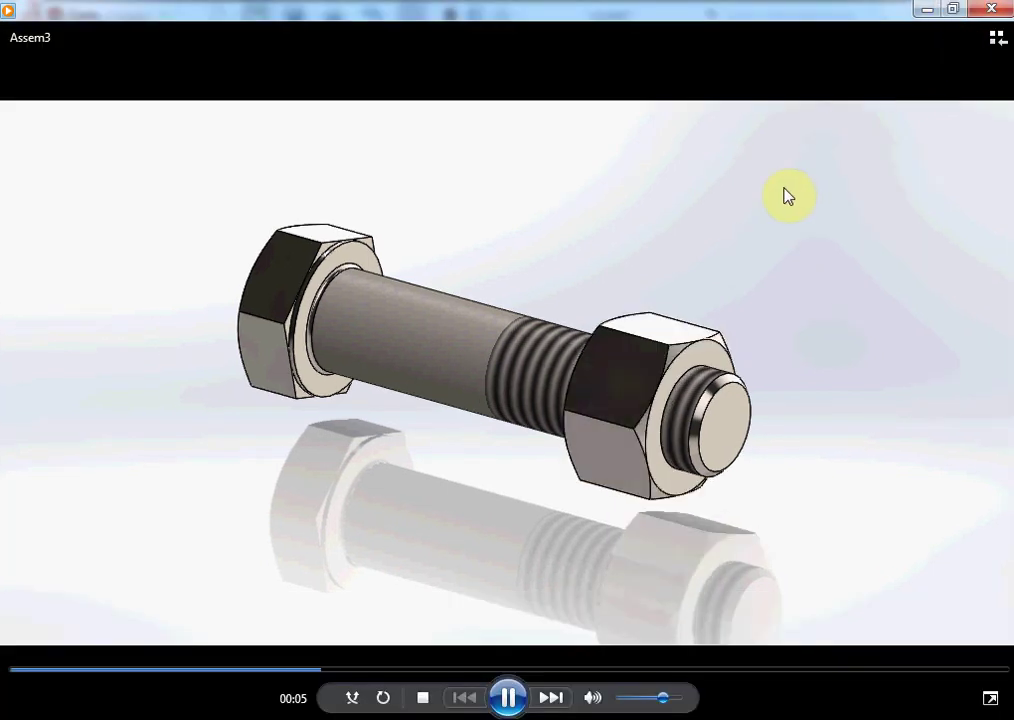